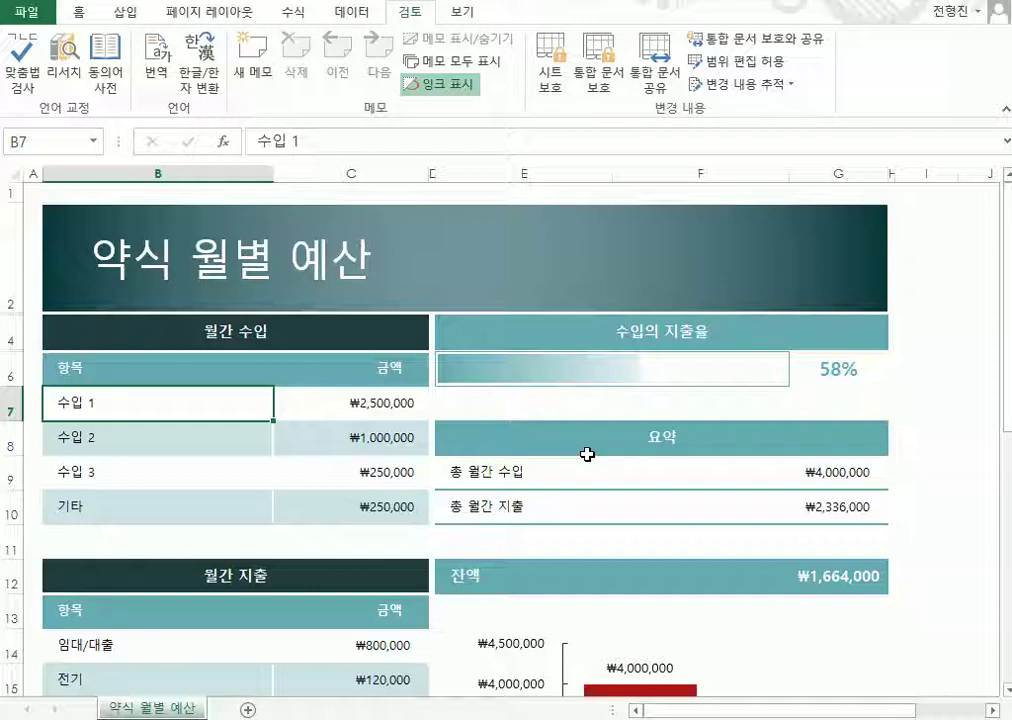
- Browse the templates offered for creating a new workbook
click(38, 18)
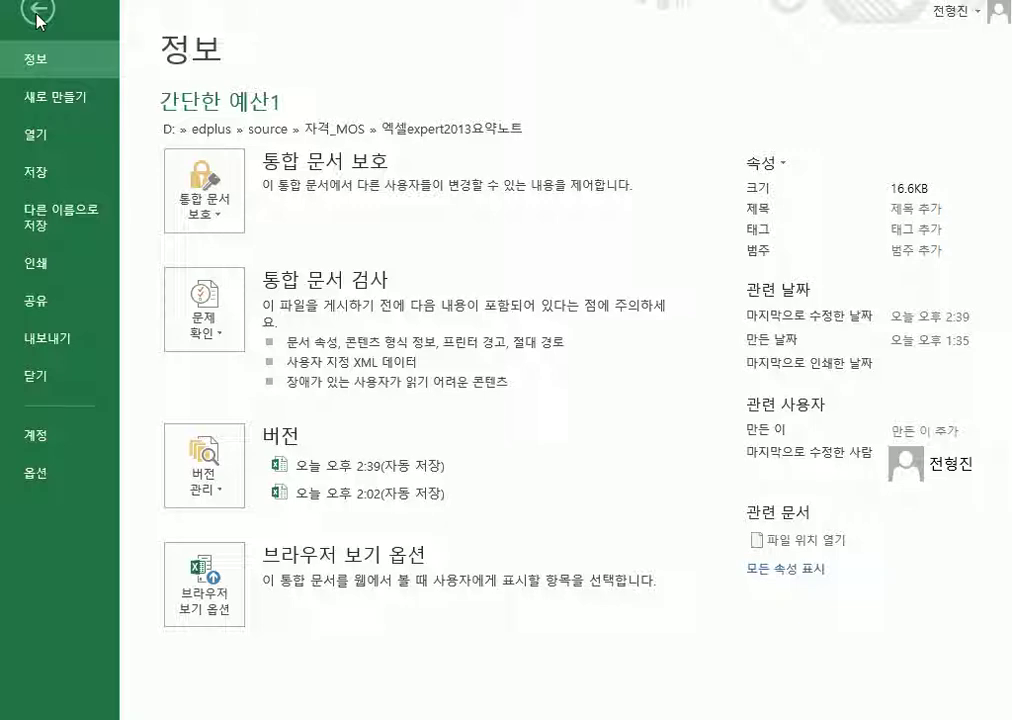
click(79, 99)
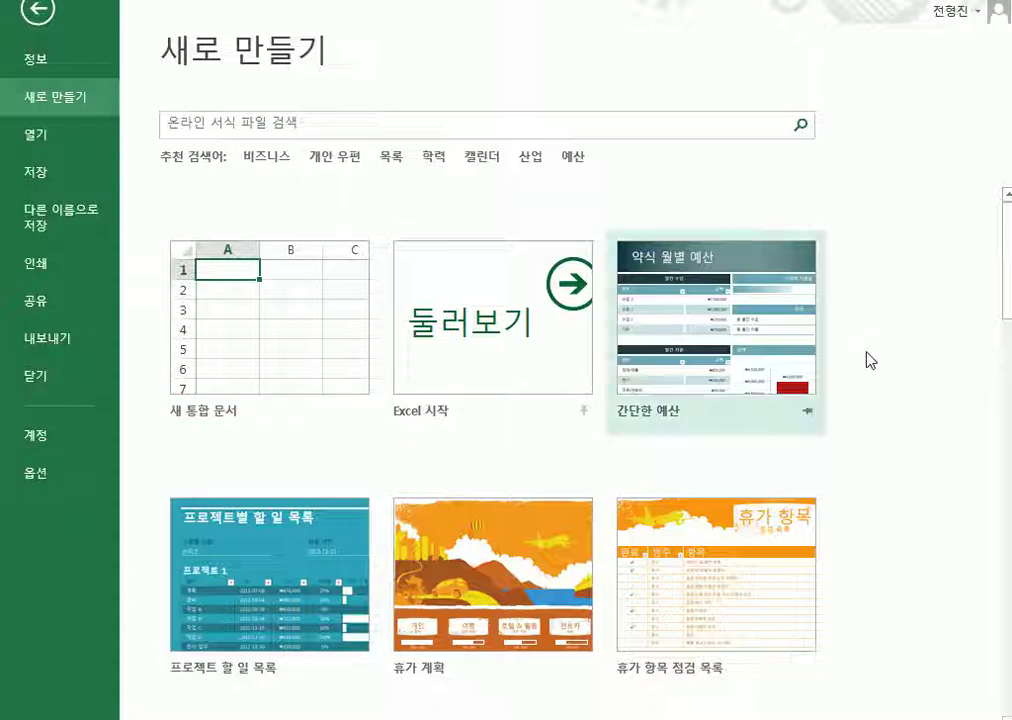
scroll(877, 361, down, 1)
scroll(877, 361, down, 10)
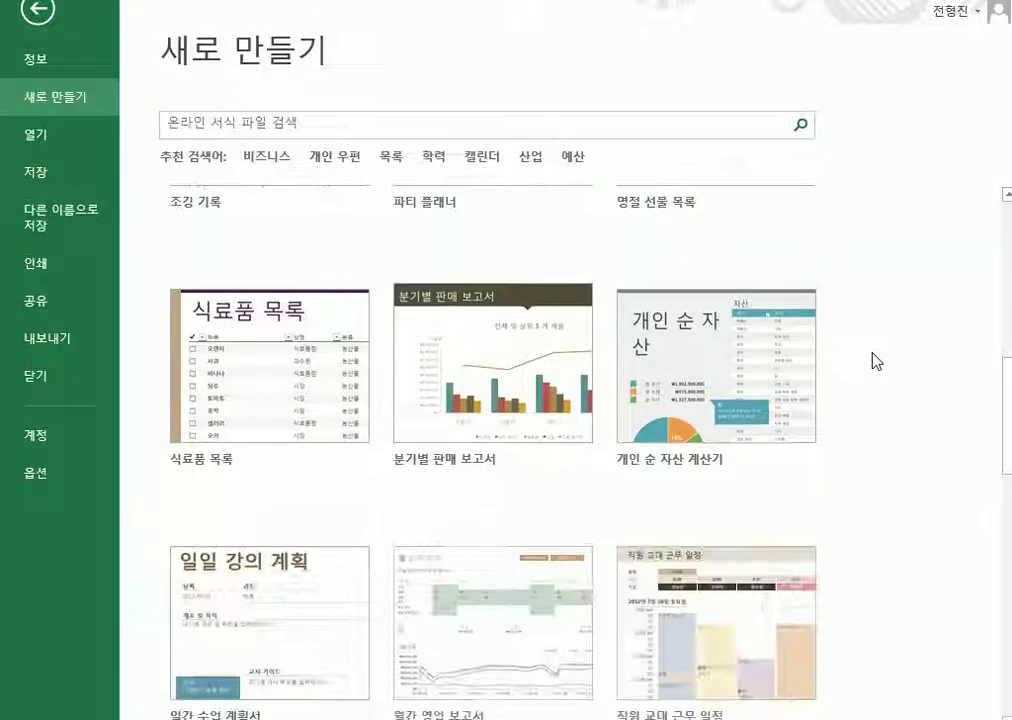
scroll(877, 361, down, 3)
scroll(877, 361, up, 12)
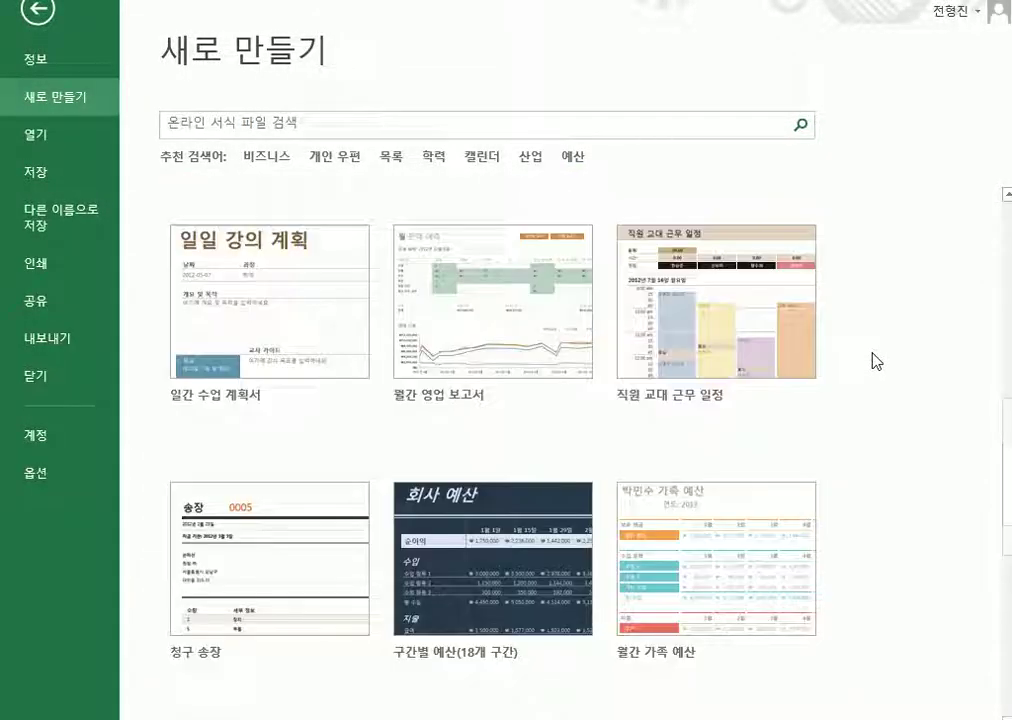
scroll(877, 361, up, 6)
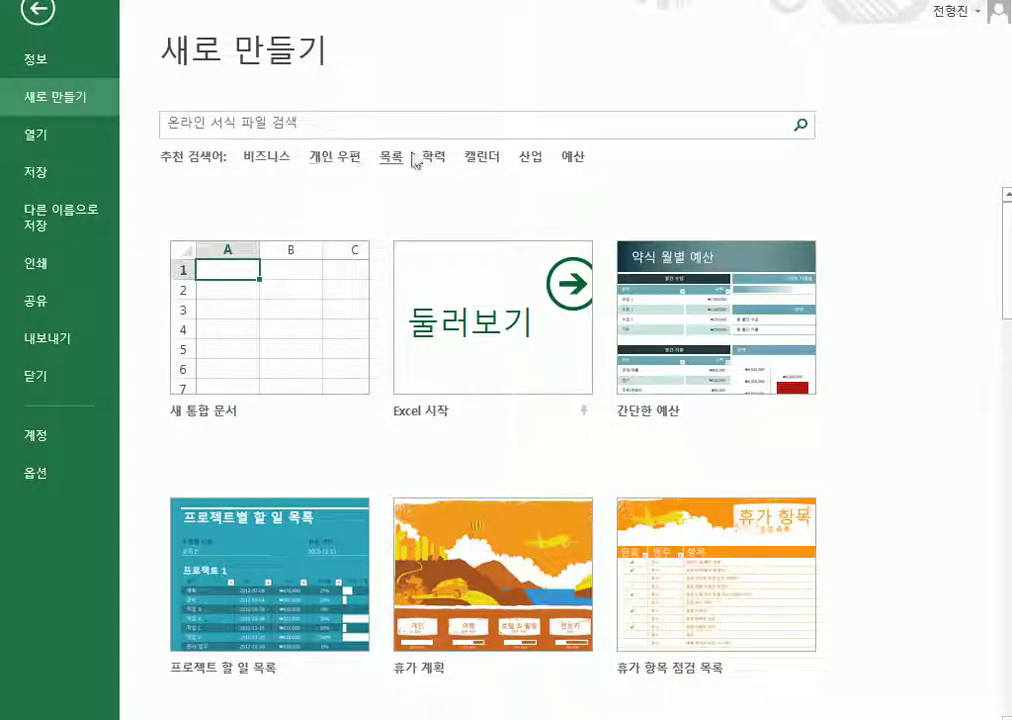
- Search the online templates for "가계부" and look through the matching templates
click(539, 128)
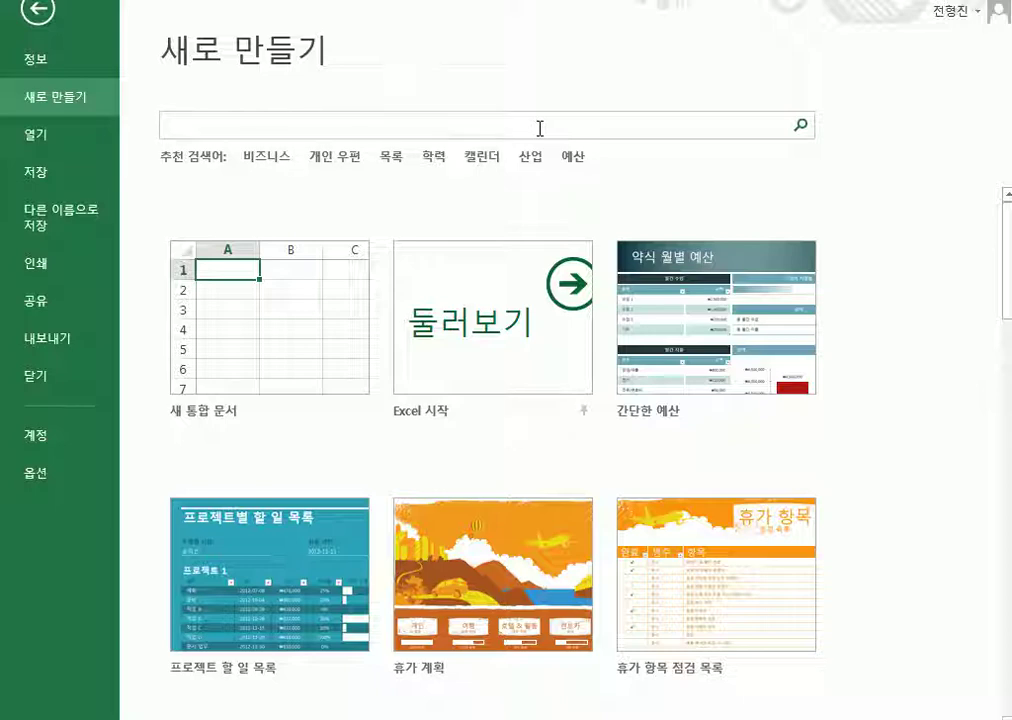
text(rkr)
key(BackSpace)
key(BackSpace)
key(BackSpace)
text(가계부)
key(Return)
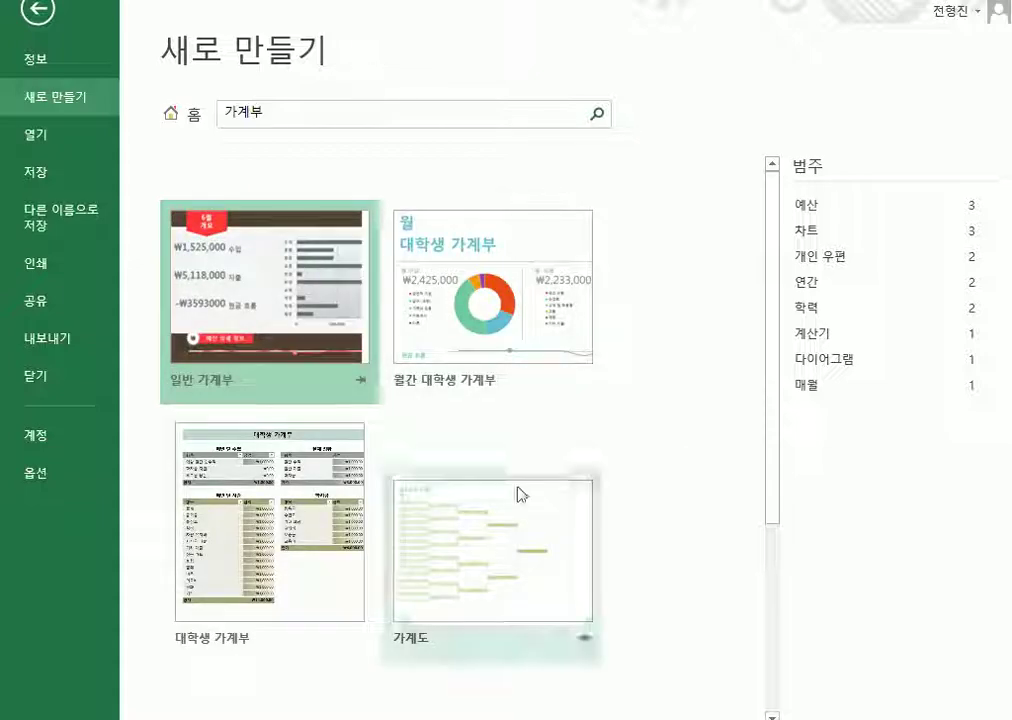
scroll(752, 471, down, 3)
scroll(738, 475, up, 3)
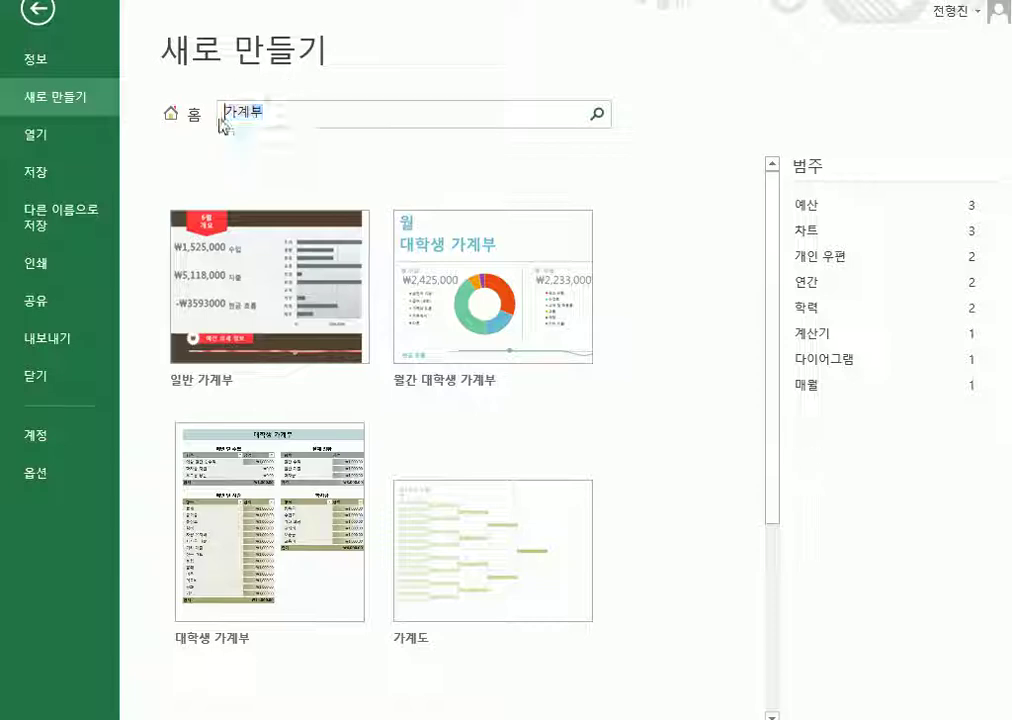
- Replace the template search term with "계획" and run the search
drag(220, 113, 273, 123)
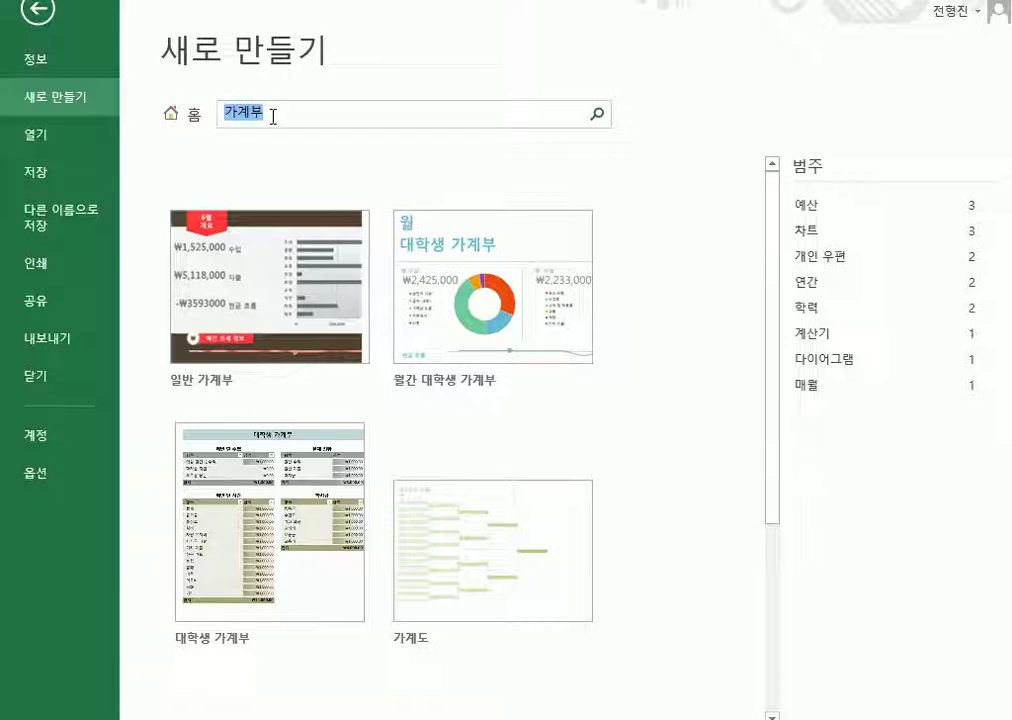
text(계획)
key(Return)
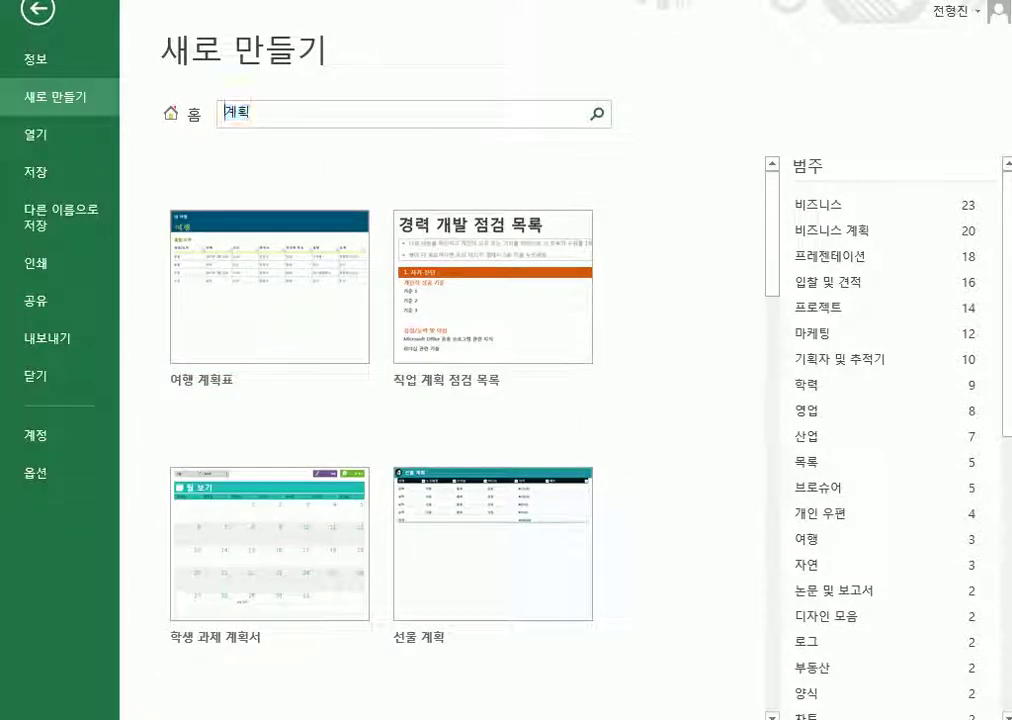
- Search the online templates for "일정", browse the matches and filter them by the 목록 category
key(BackSpace)
key(BackSpace)
text(일정)
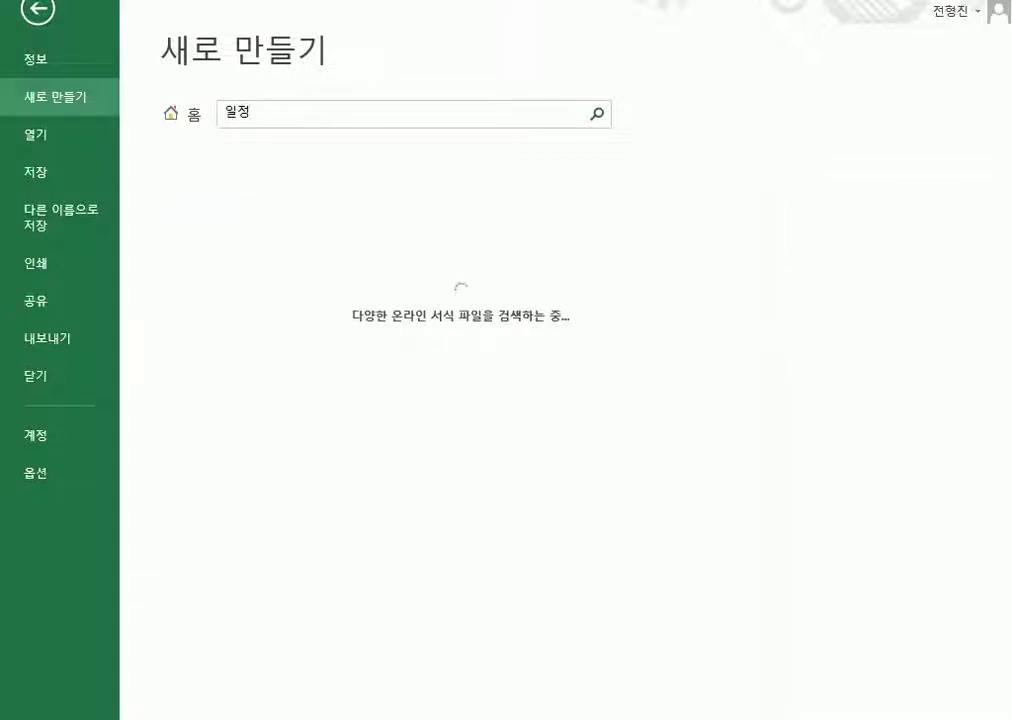
scroll(717, 503, down, 10)
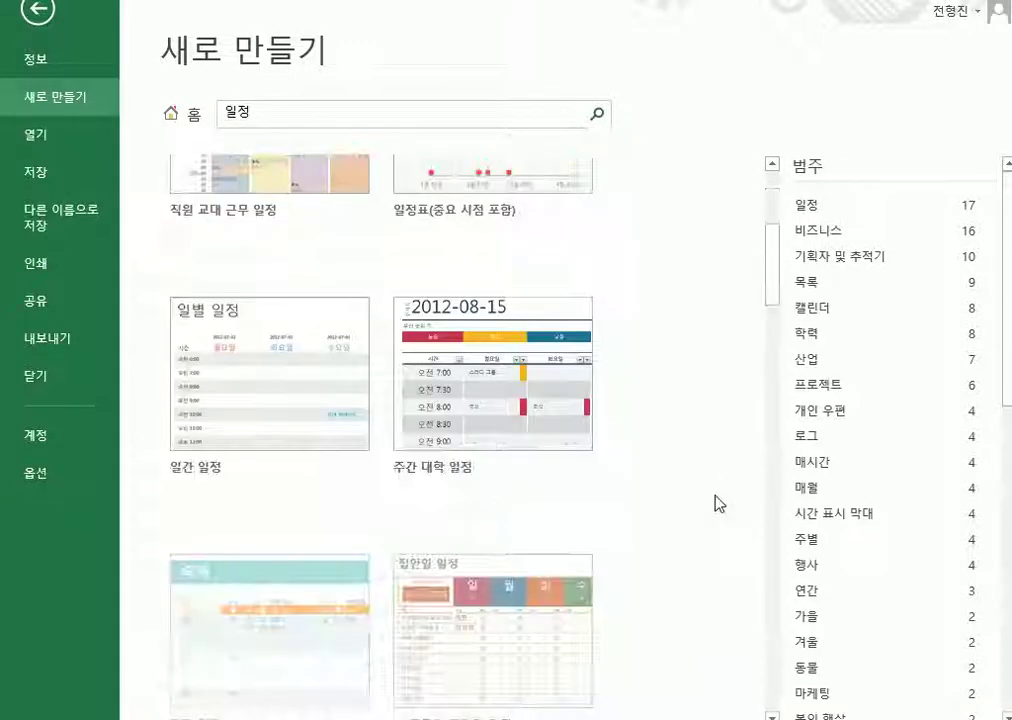
scroll(735, 433, up, 2)
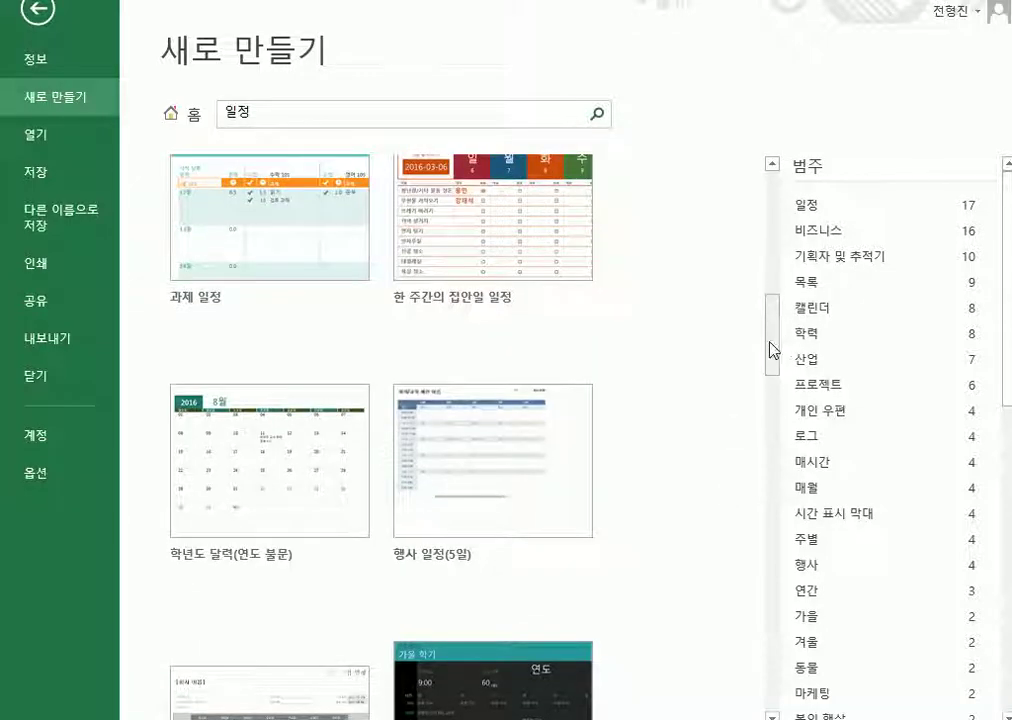
drag(770, 339, 770, 206)
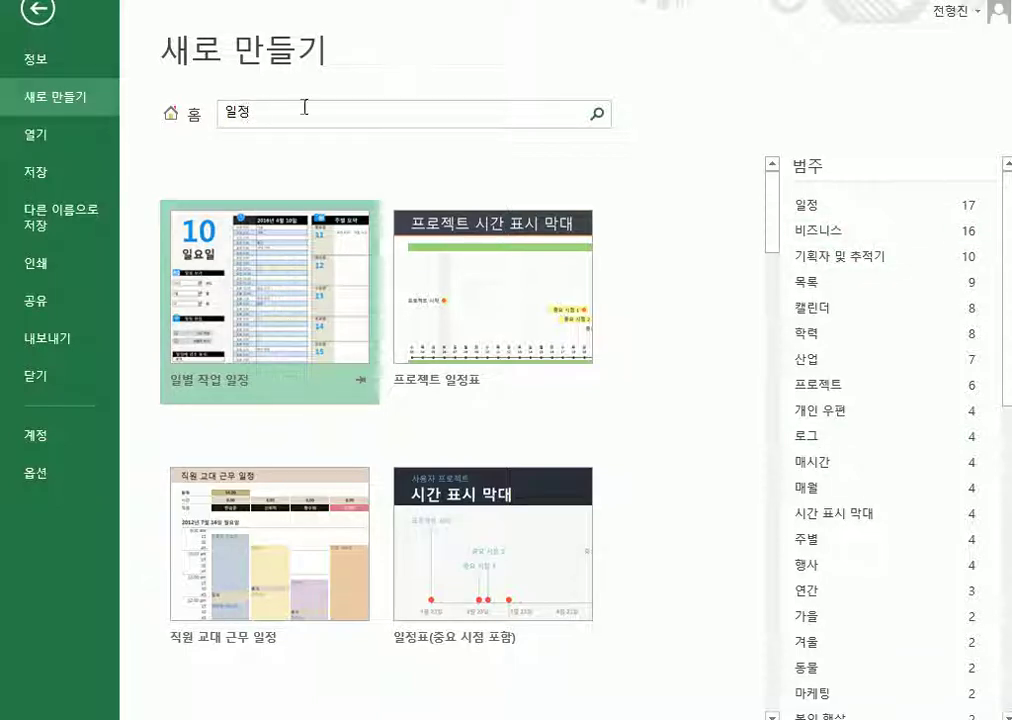
click(889, 296)
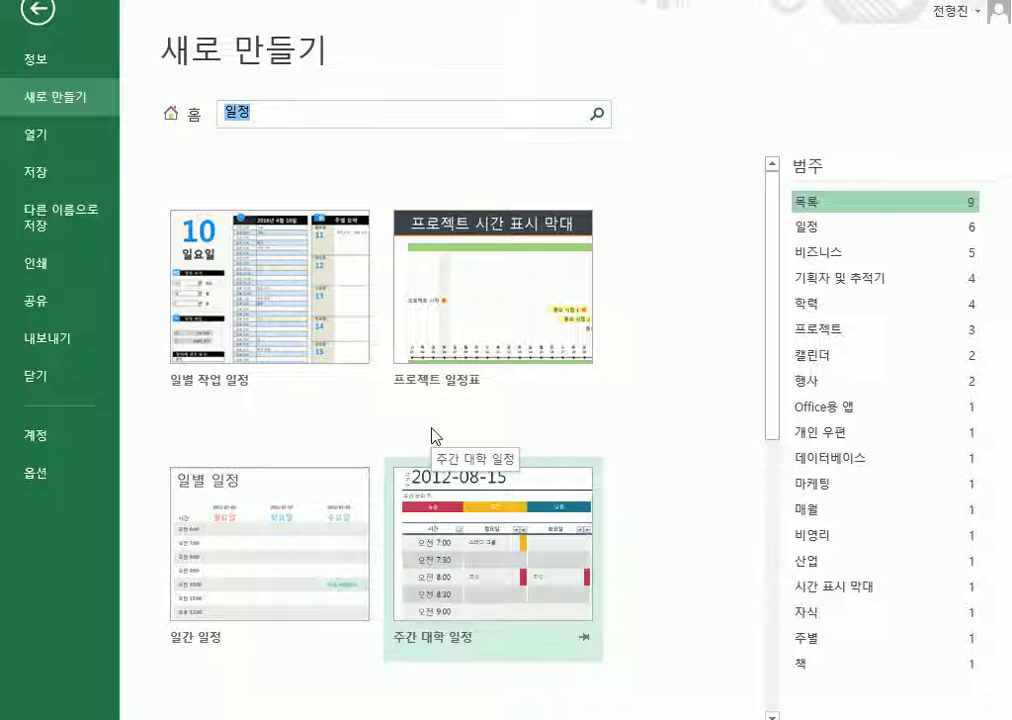
- Return to the template start page, search for "계획" and create a workbook from the 직업 계획 점검 목록 template
drag(141, 92, 197, 128)
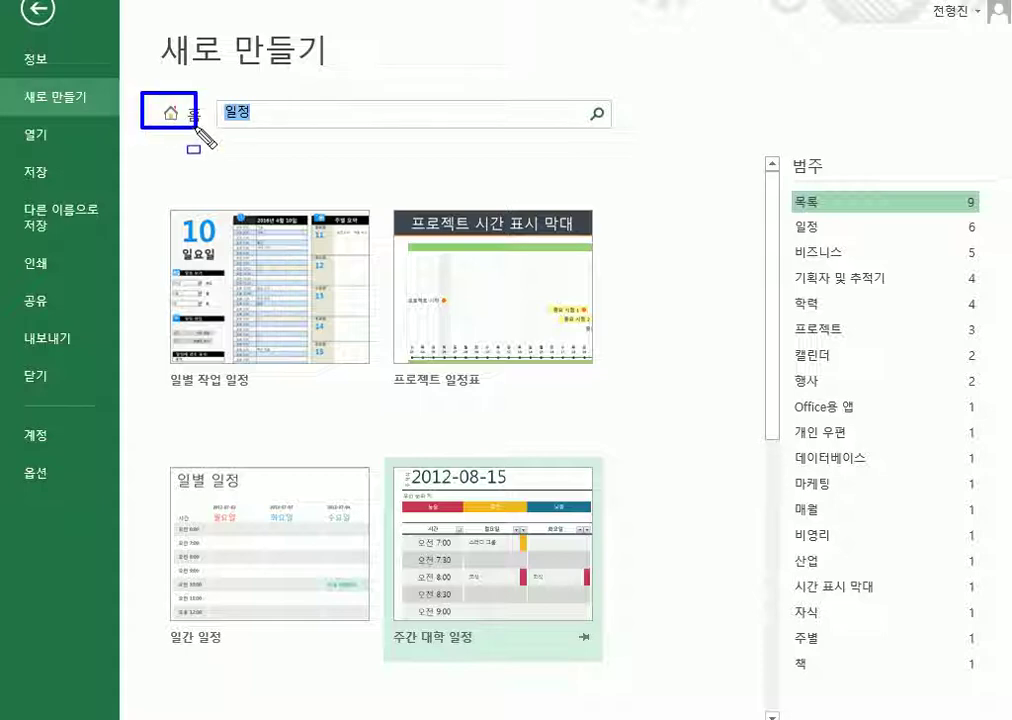
key(Escape)
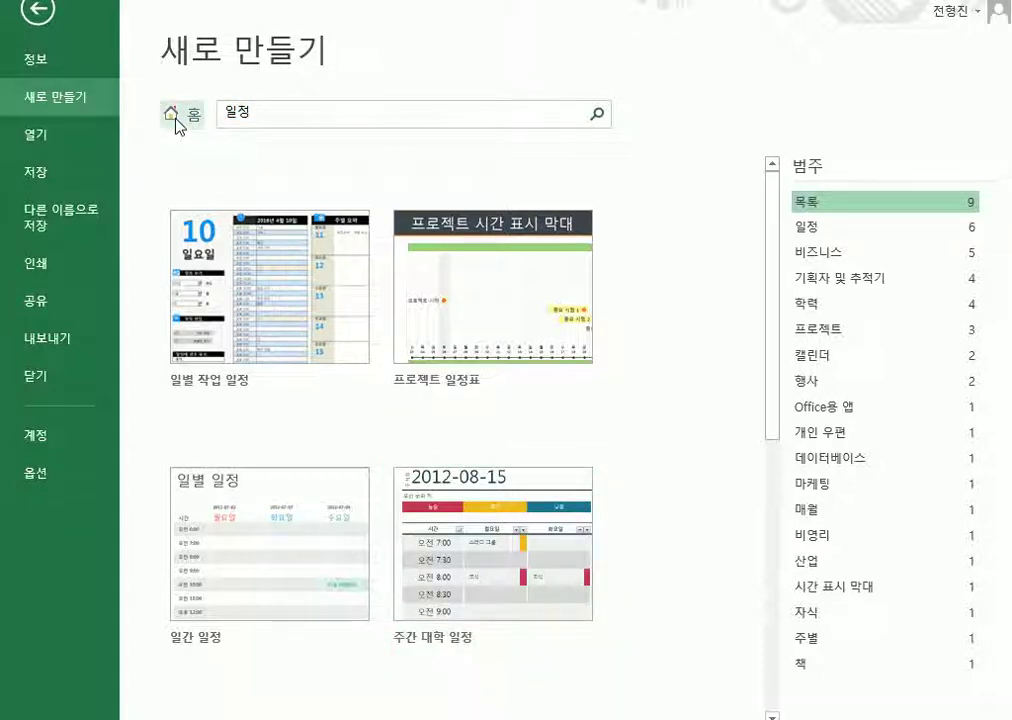
click(175, 118)
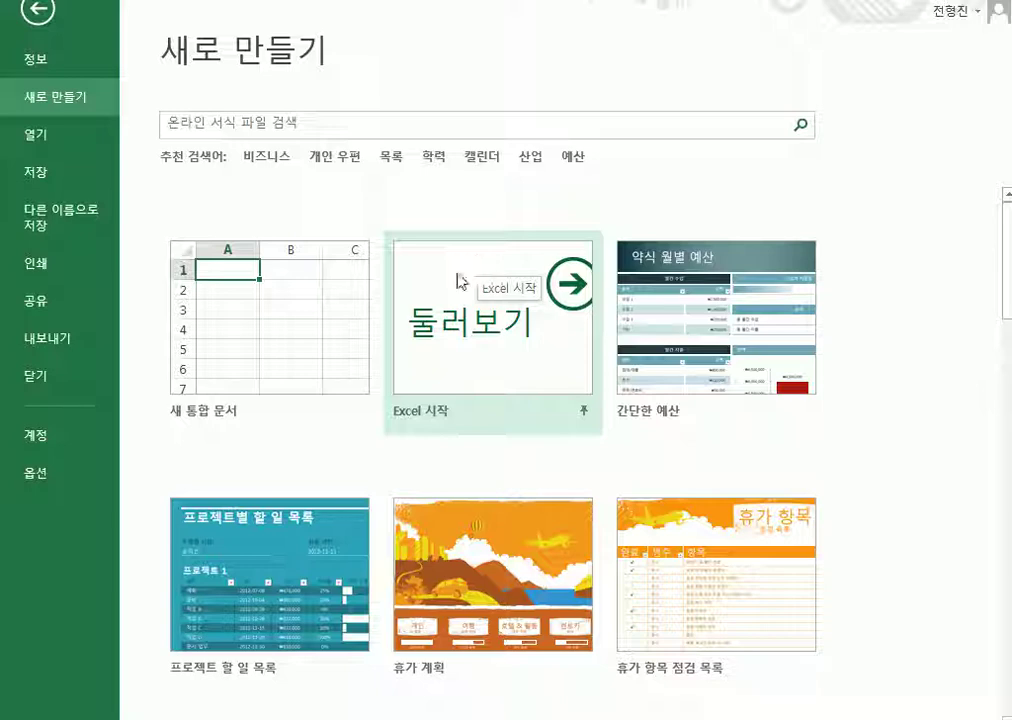
click(355, 131)
text(계획)
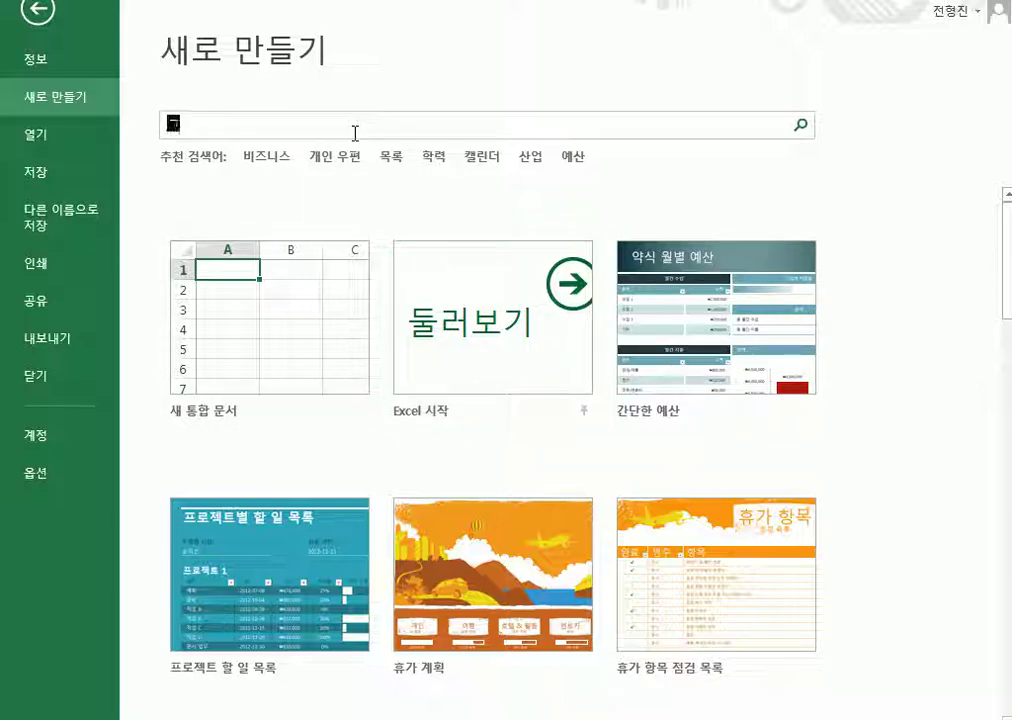
key(Return)
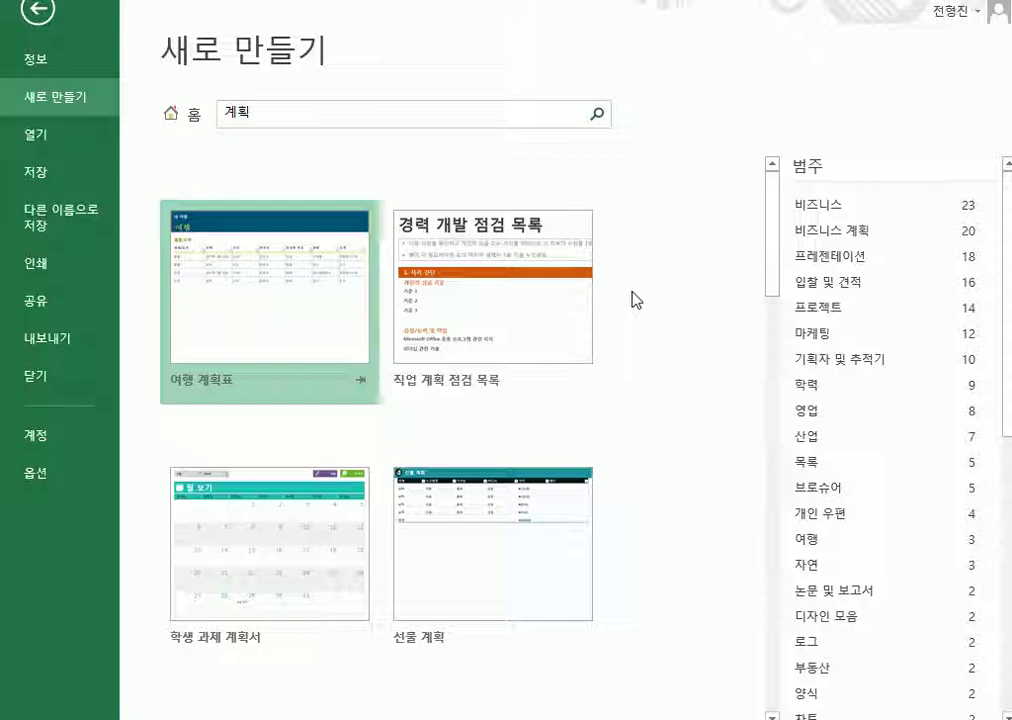
click(566, 321)
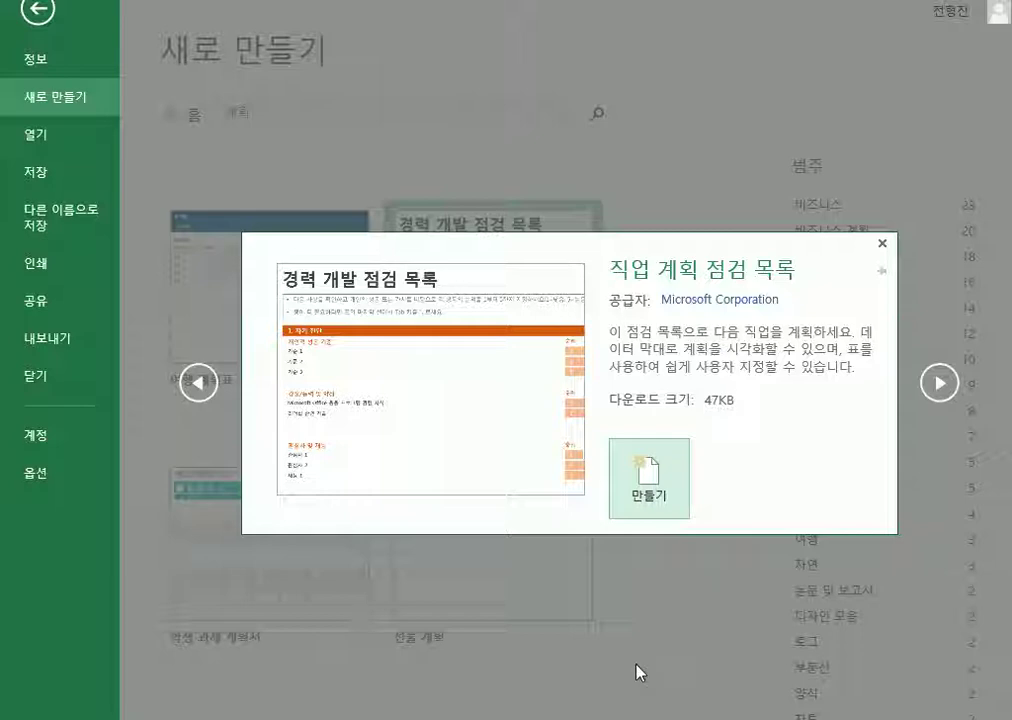
click(659, 482)
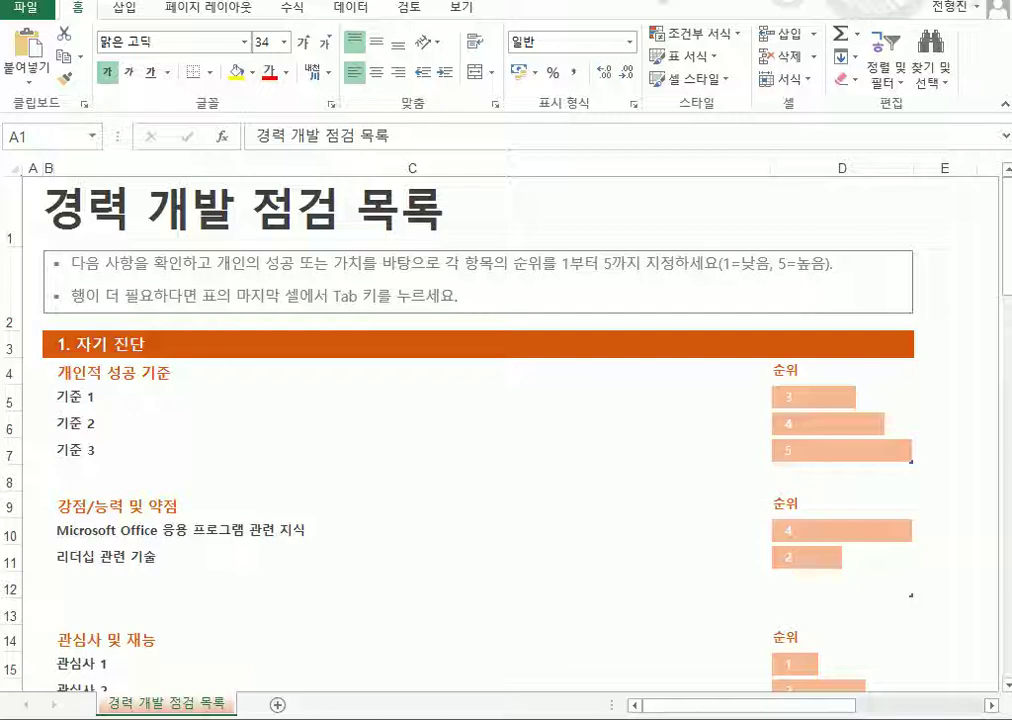
- Create another new workbook from the 프로젝트 할 일 목록 template after viewing its preview
click(43, 17)
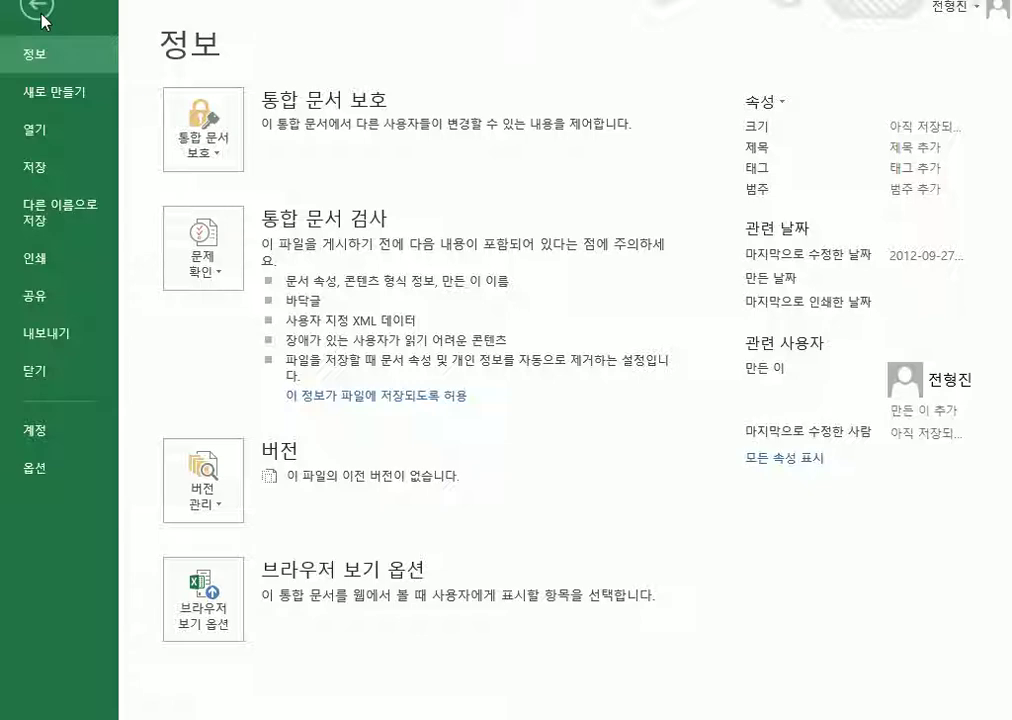
click(62, 94)
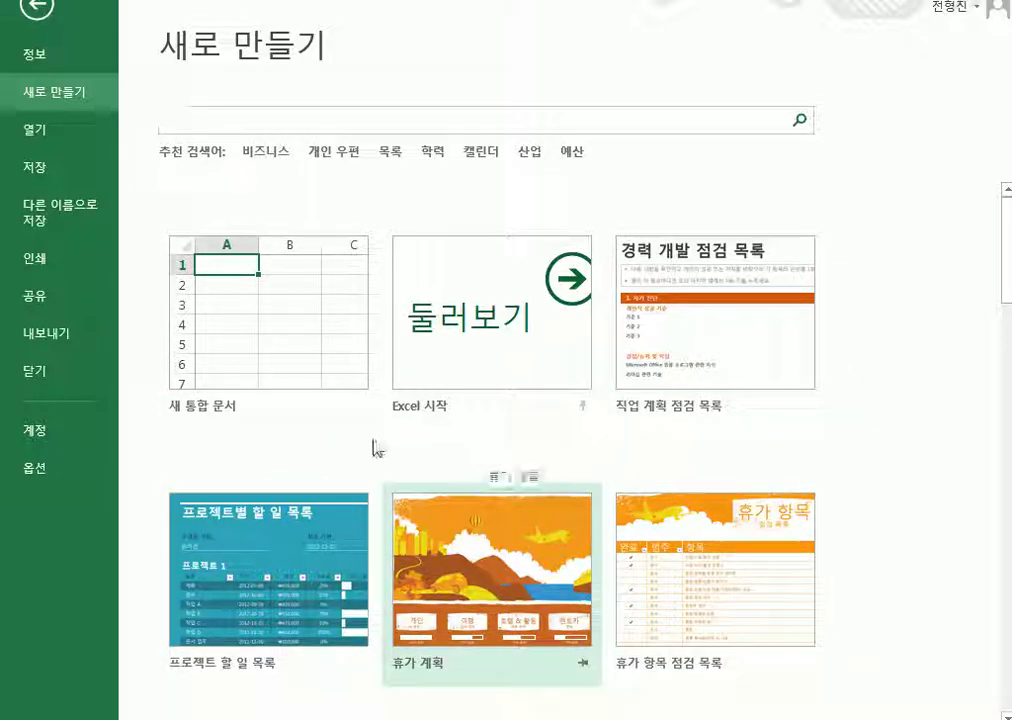
click(253, 538)
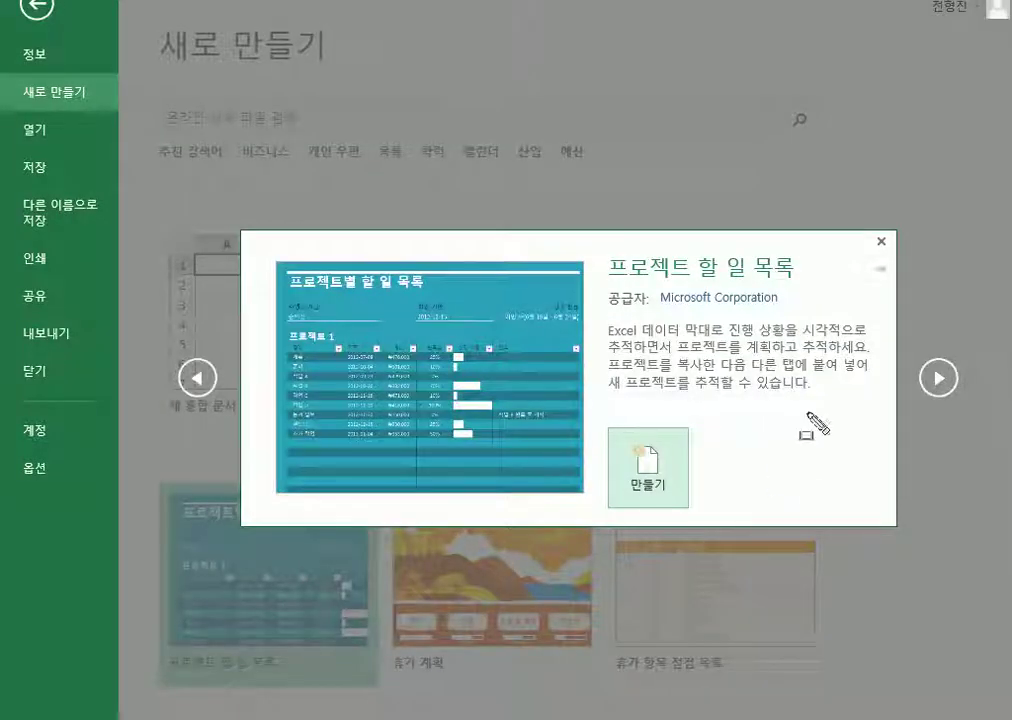
click(881, 244)
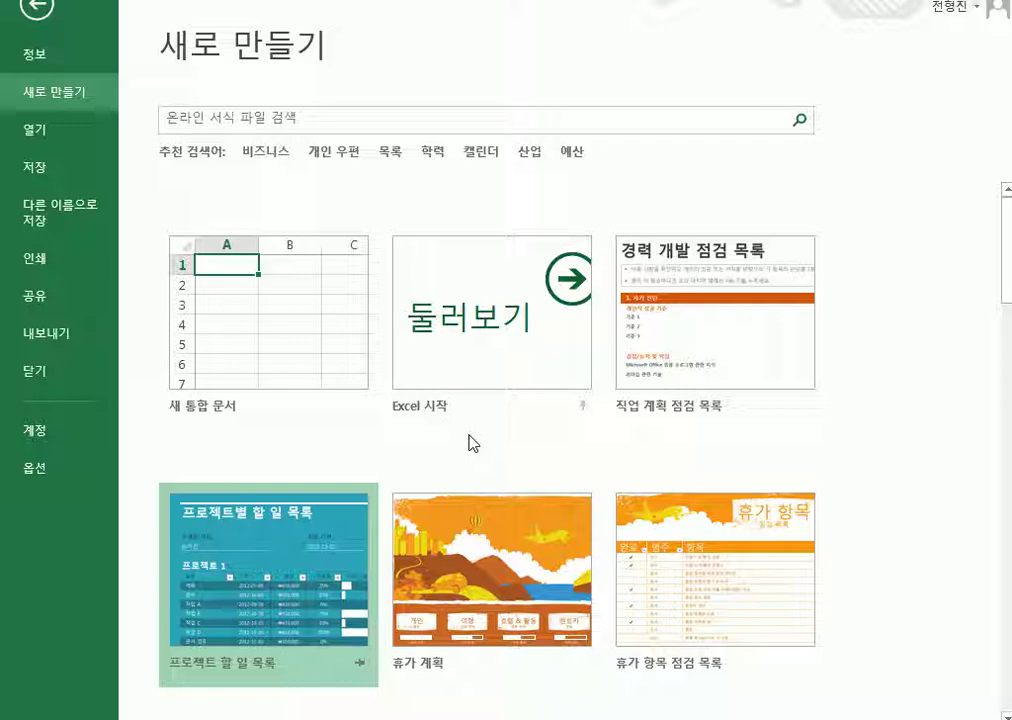
double_click(293, 581)
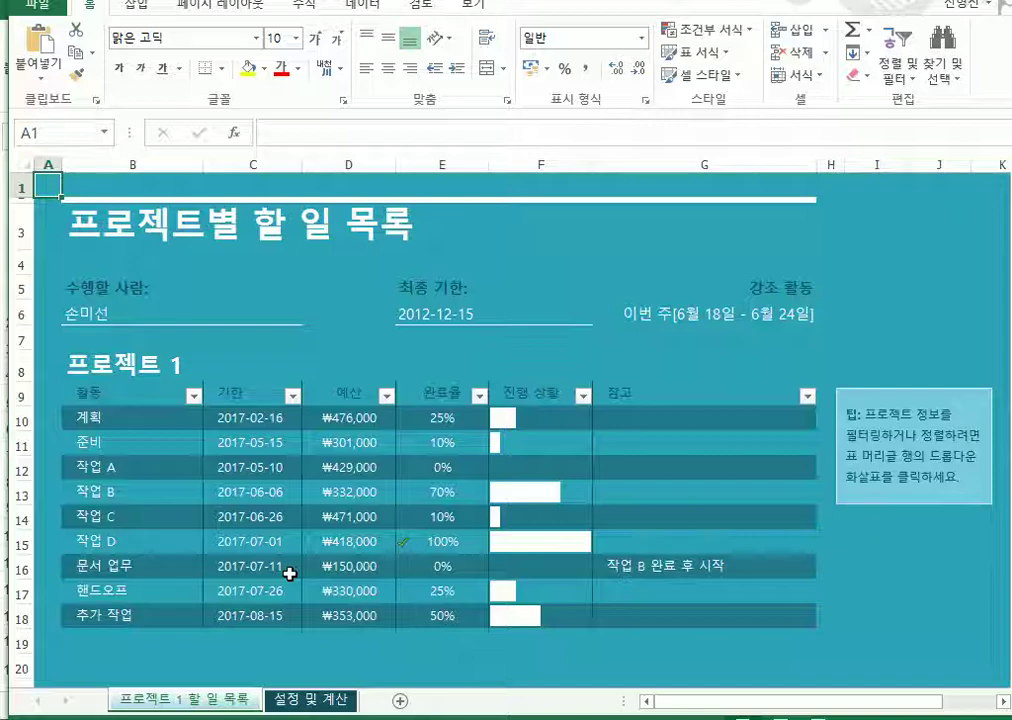
- Examine the file formats available for saving the to-do list workbook under another name, then leave without saving
click(55, 6)
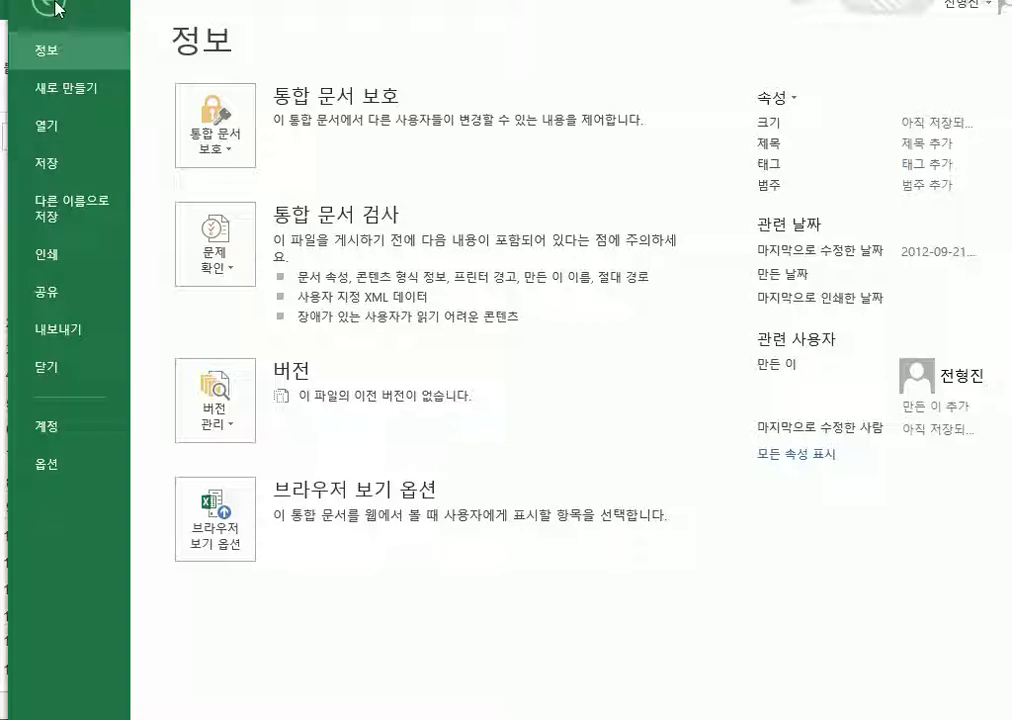
click(70, 216)
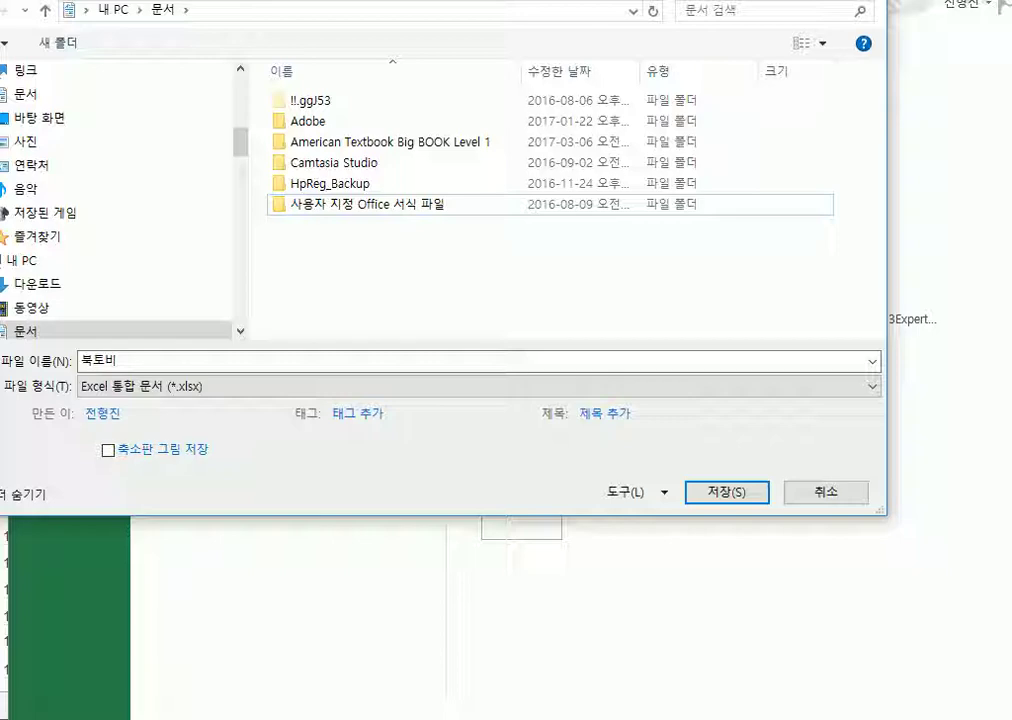
double_click(131, 361)
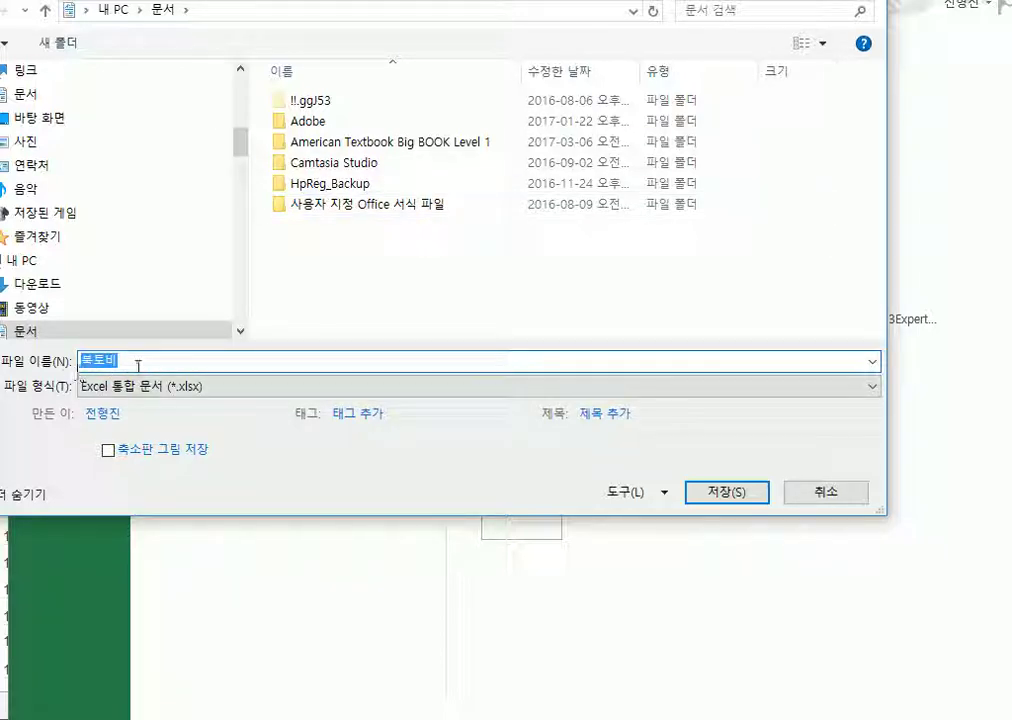
key(BackSpace)
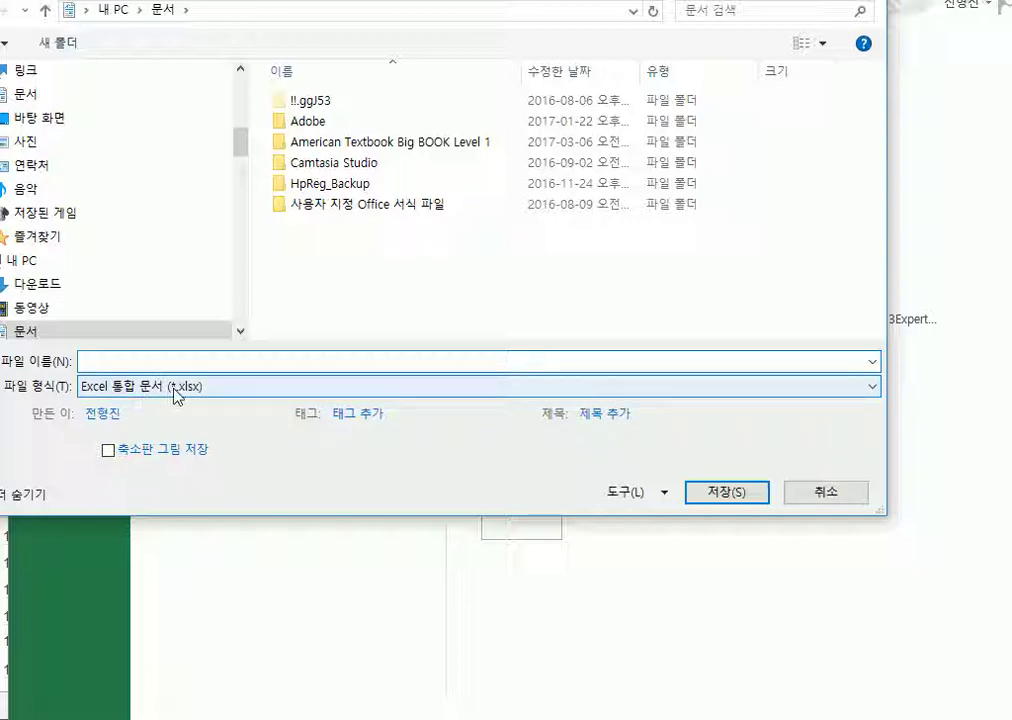
click(176, 396)
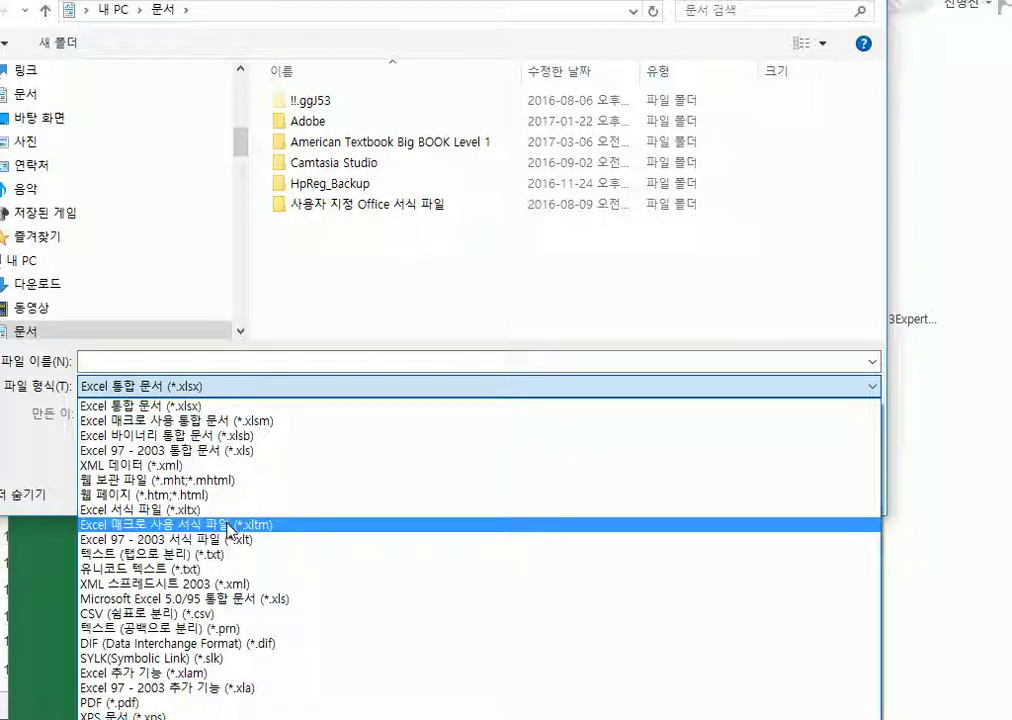
key(Escape)
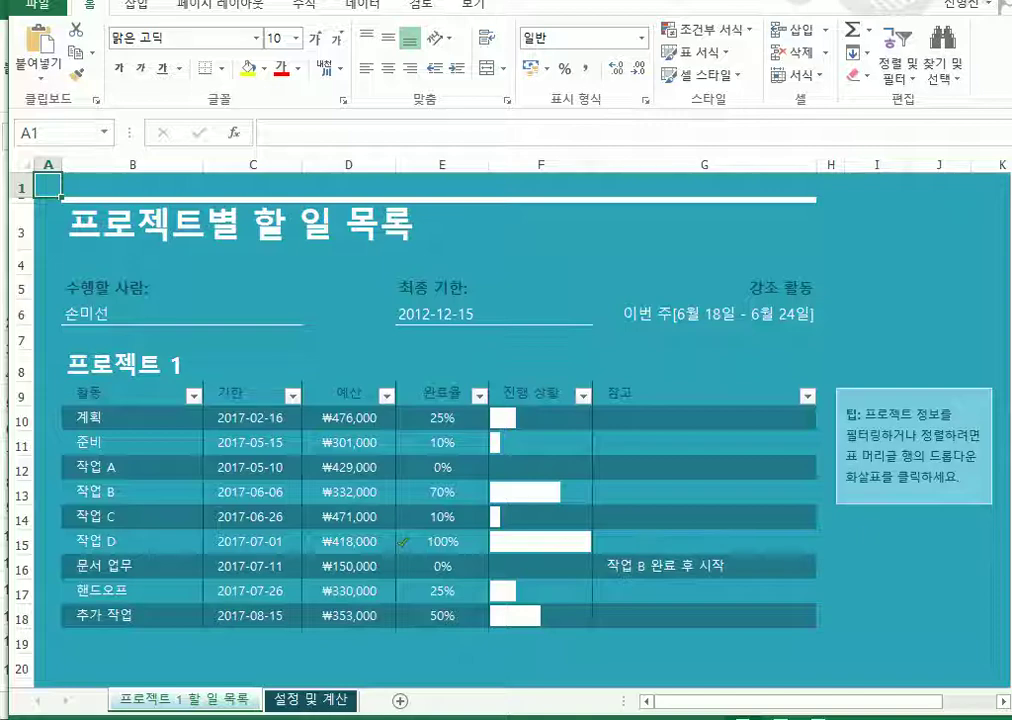
- Open the workbook's information page and locate the version management options
click(52, 10)
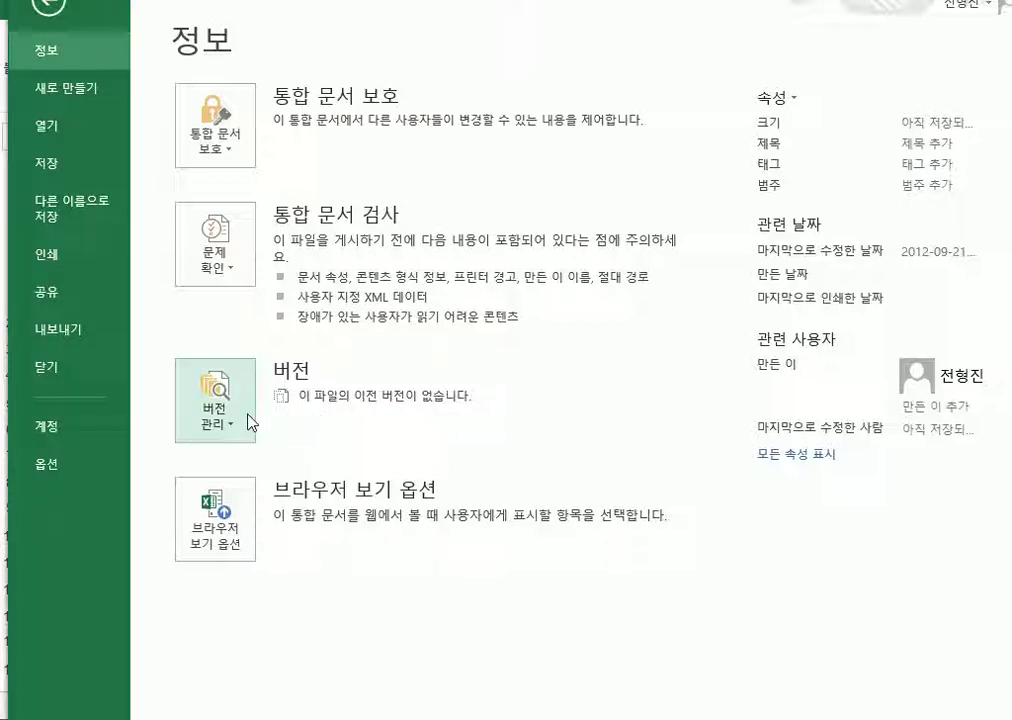
key(ctrl+shift+d)
mouse_move(157, 346)
mouse_down()
mouse_move(204, 400)
mouse_move(300, 463)
mouse_up()
key(Escape)
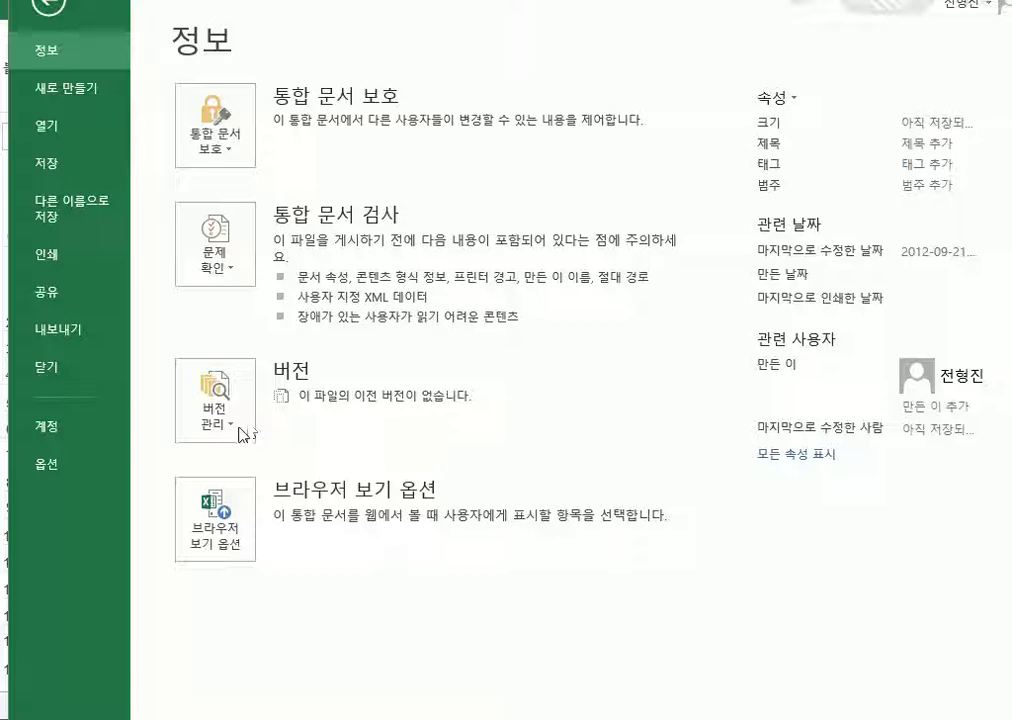
- Browse the unsaved workbooks available for recovery through version management, then leave without opening any of them
click(241, 433)
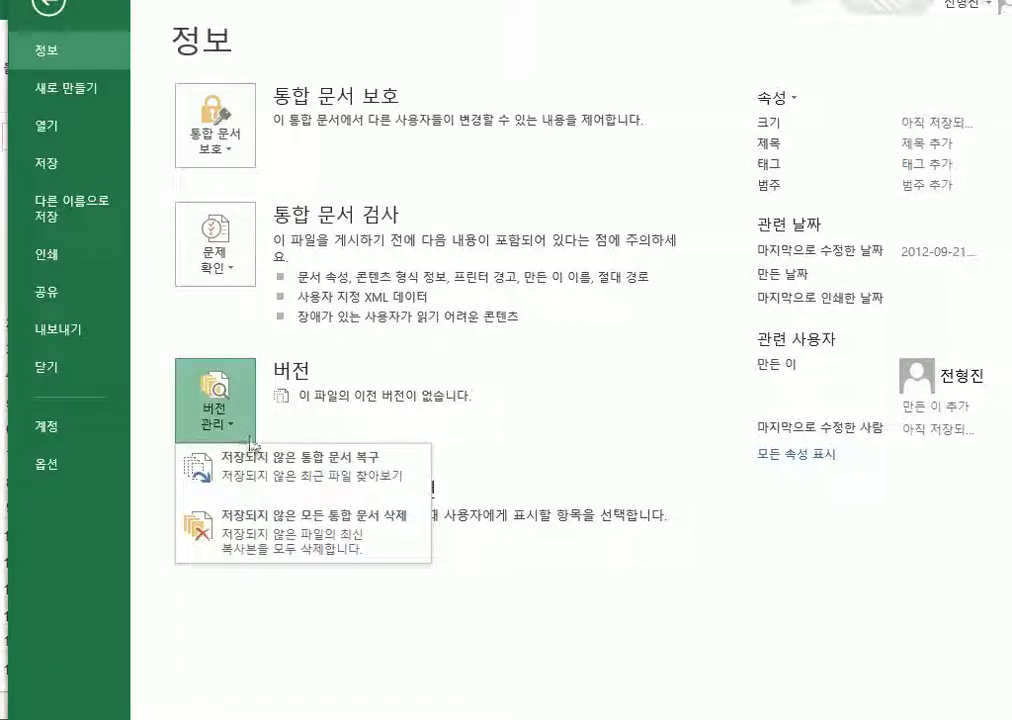
click(277, 484)
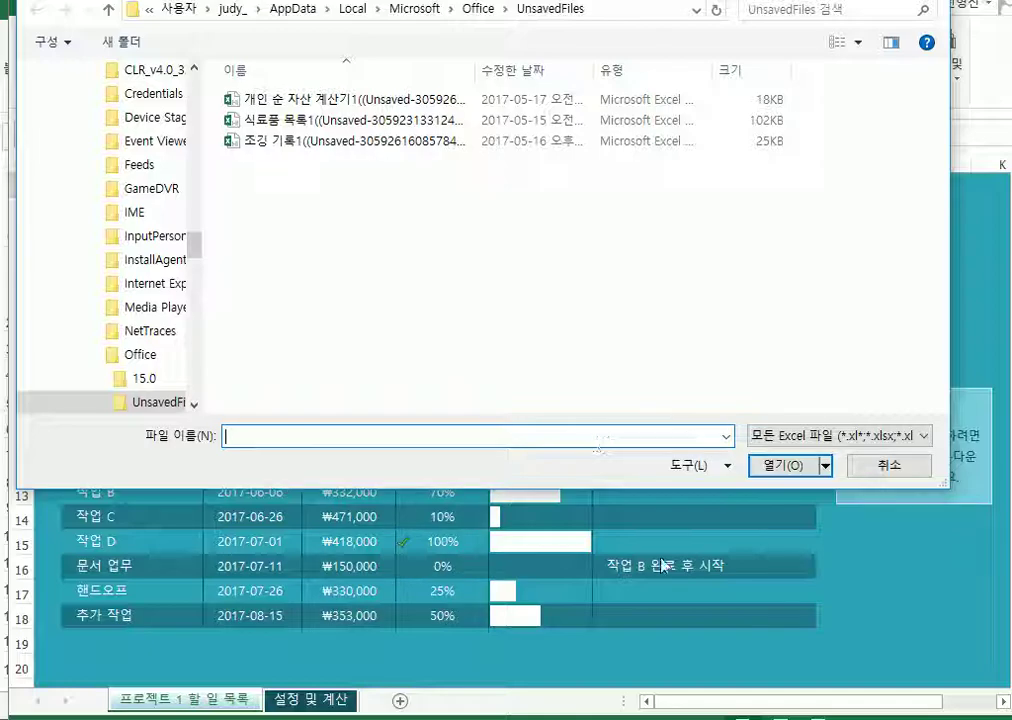
click(855, 465)
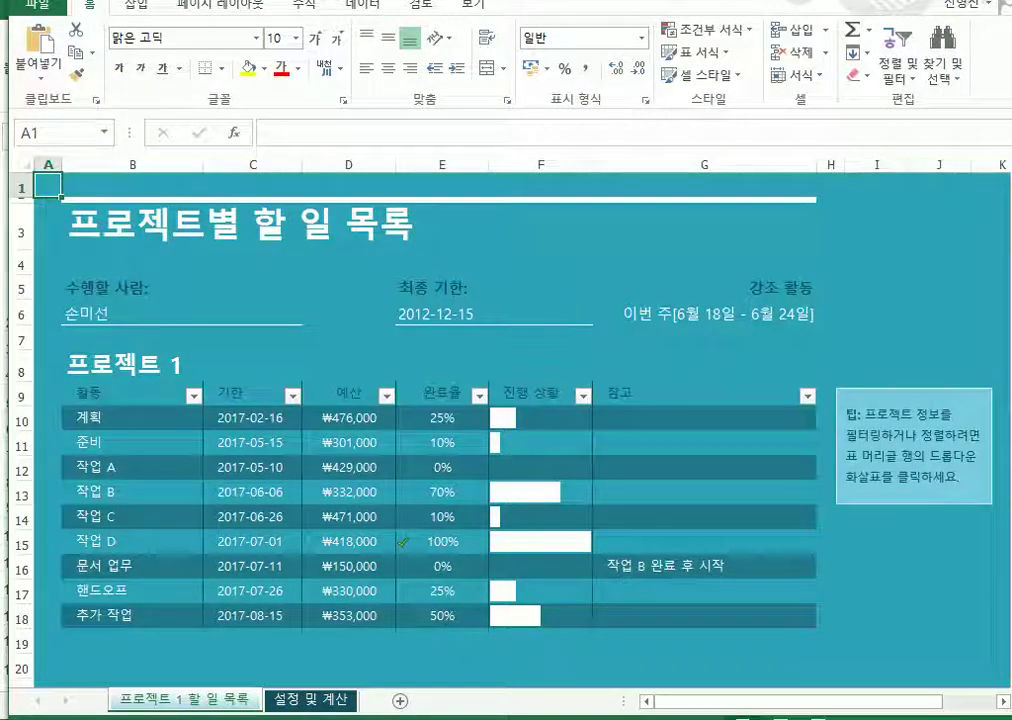
- Review the version management option for deleting all unsaved workbooks, then bring up the save locations for the to-do list workbook
click(37, 5)
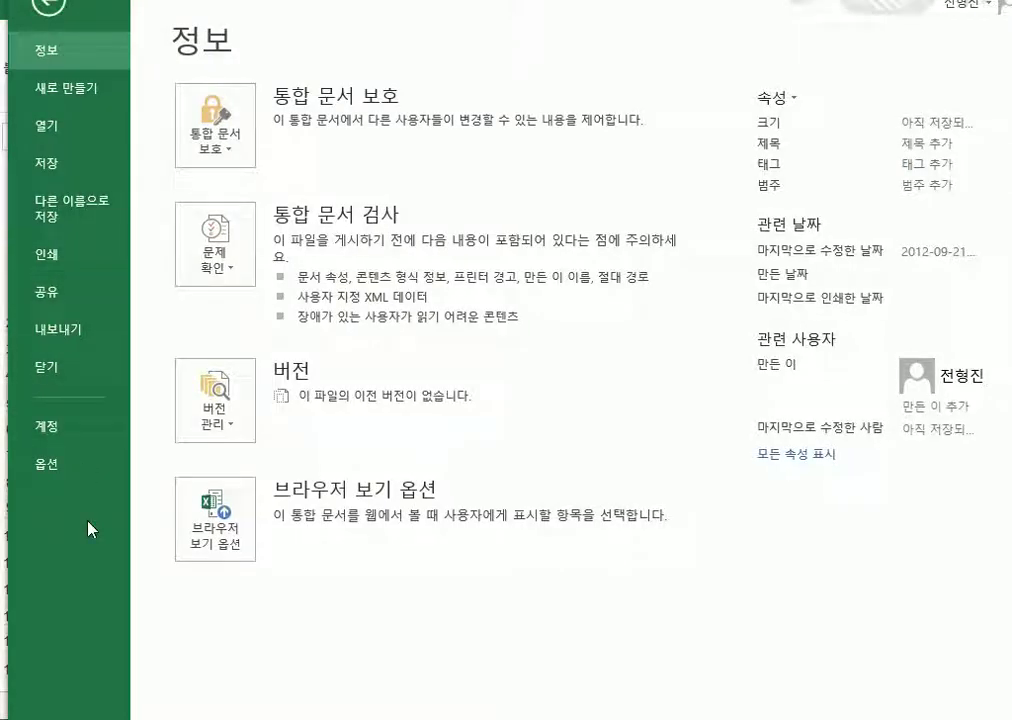
click(215, 432)
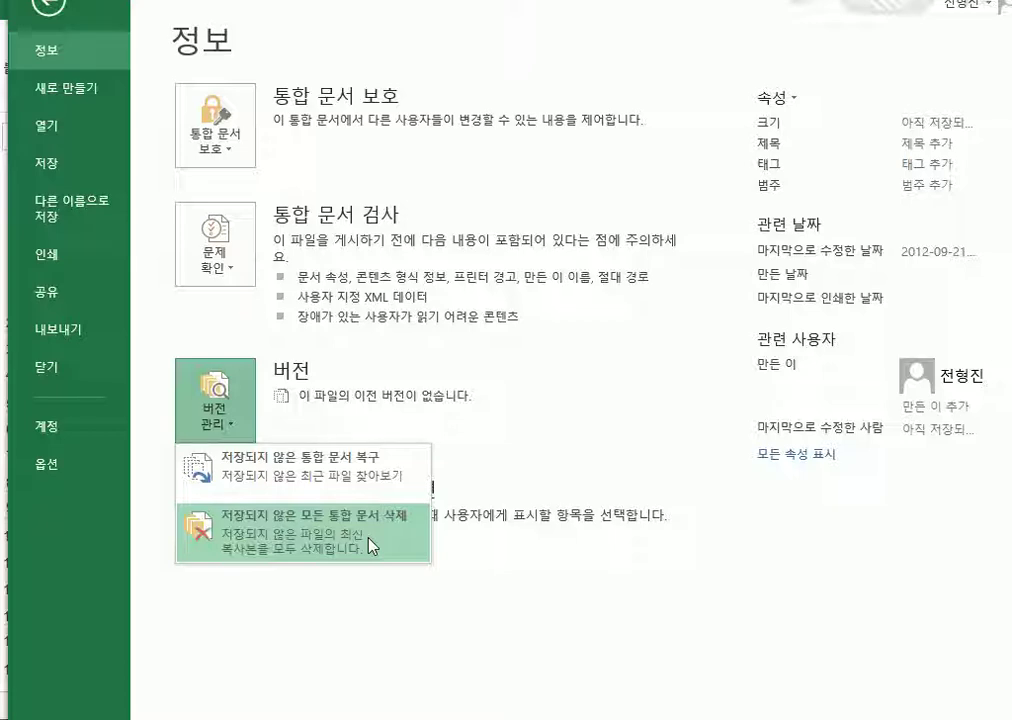
click(350, 660)
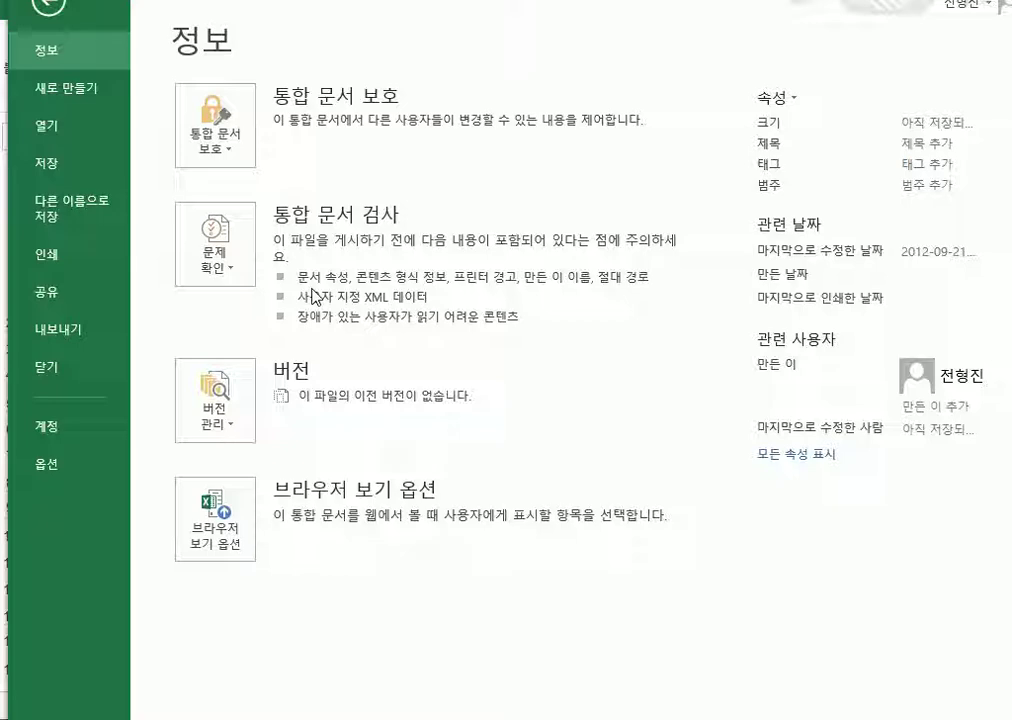
click(77, 167)
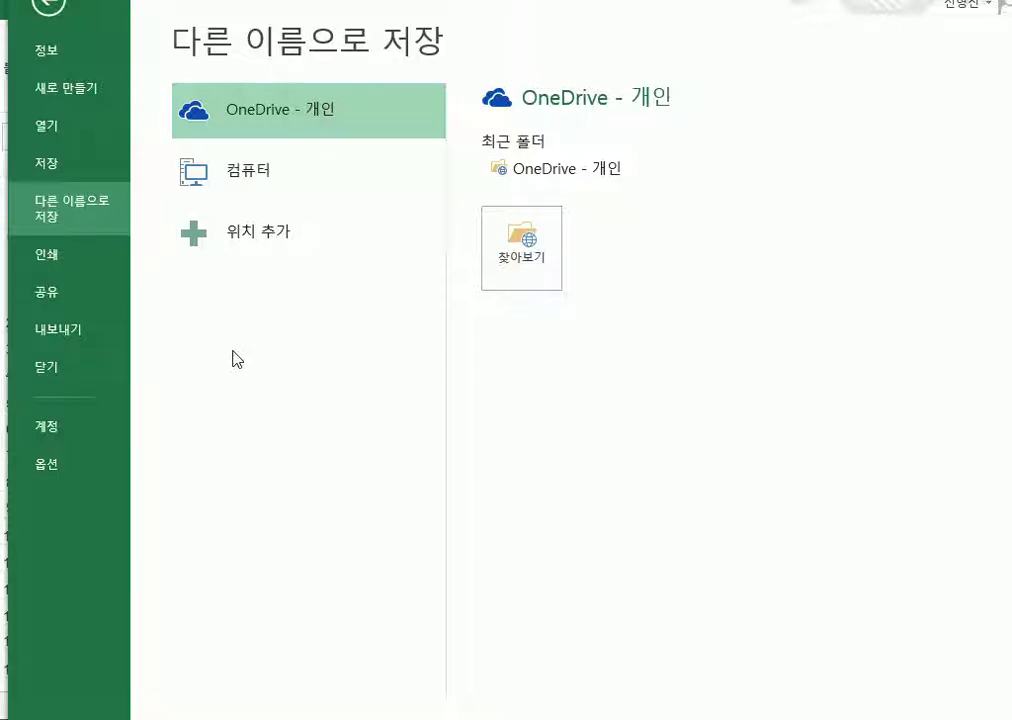
click(86, 172)
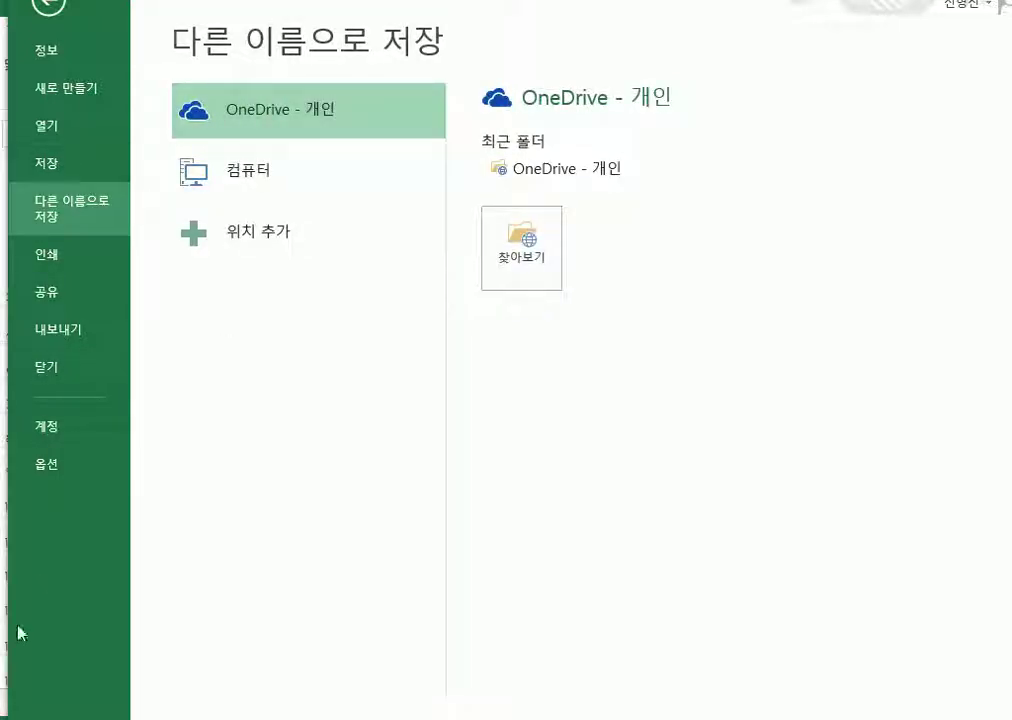
- Examine the save settings in the Excel options, especially the AutoRecover save interval, then leave without changing them
click(63, 463)
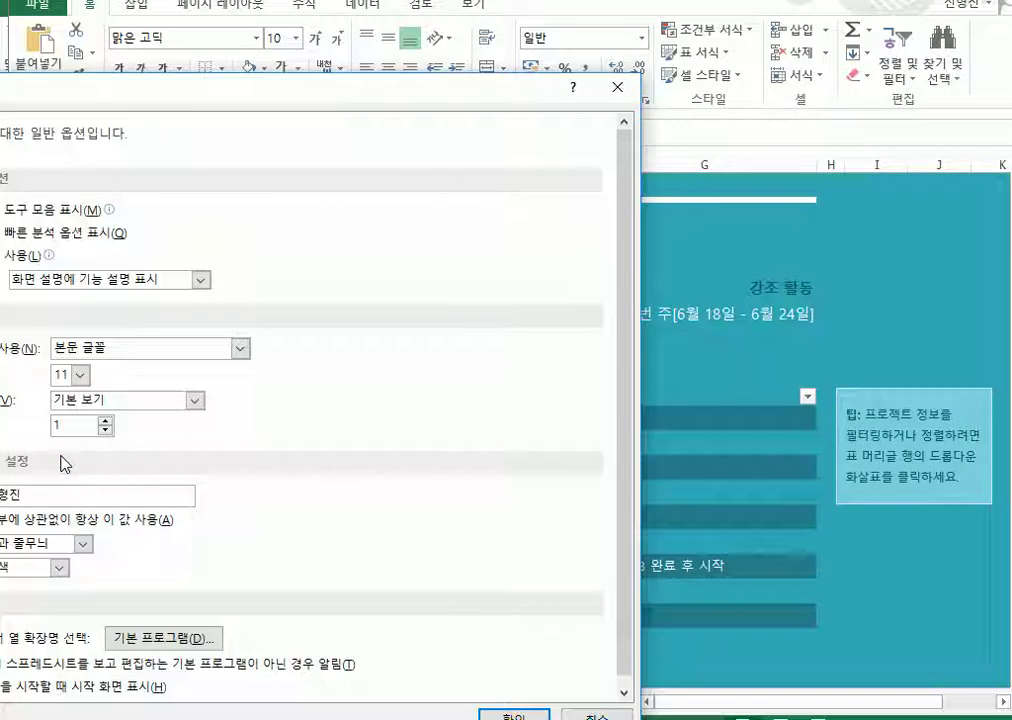
drag(150, 102, 463, 22)
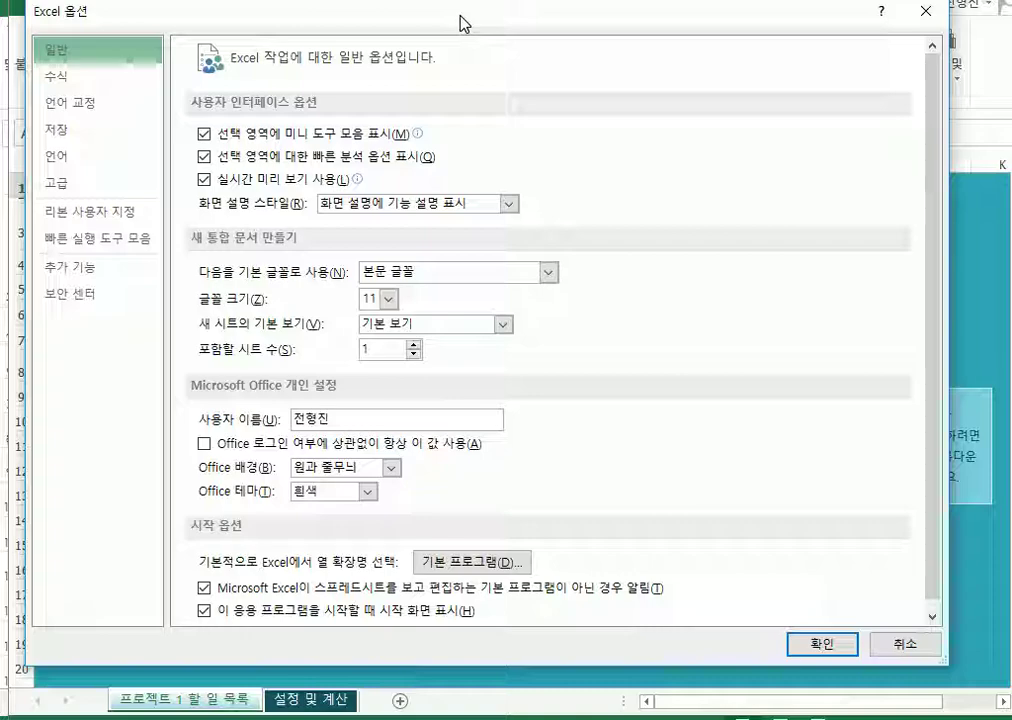
click(78, 136)
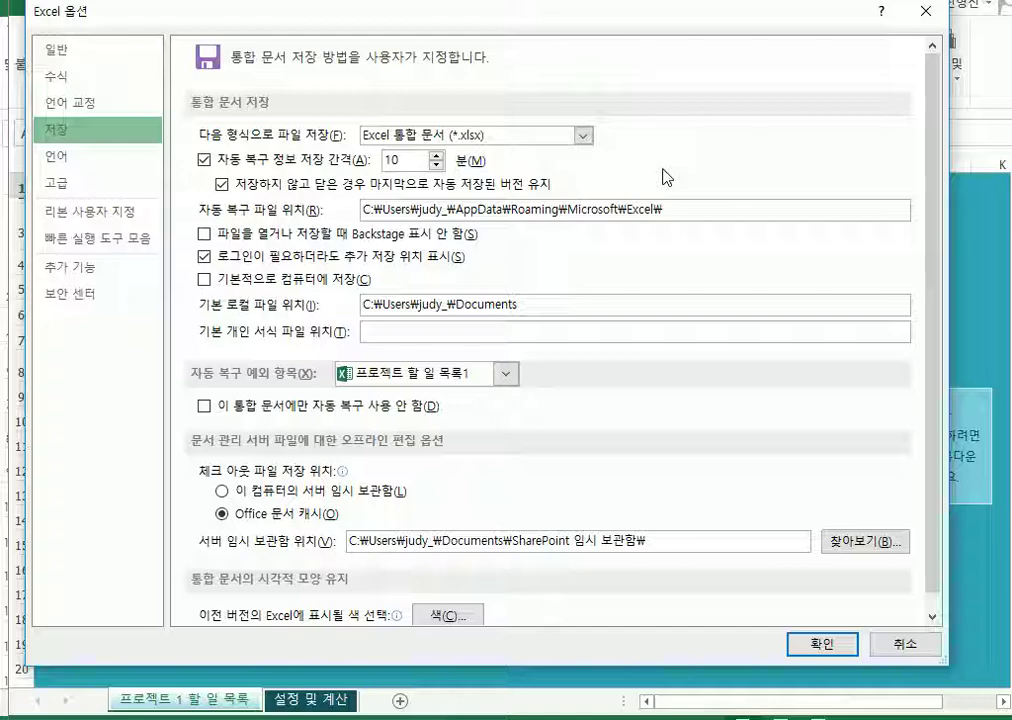
click(409, 160)
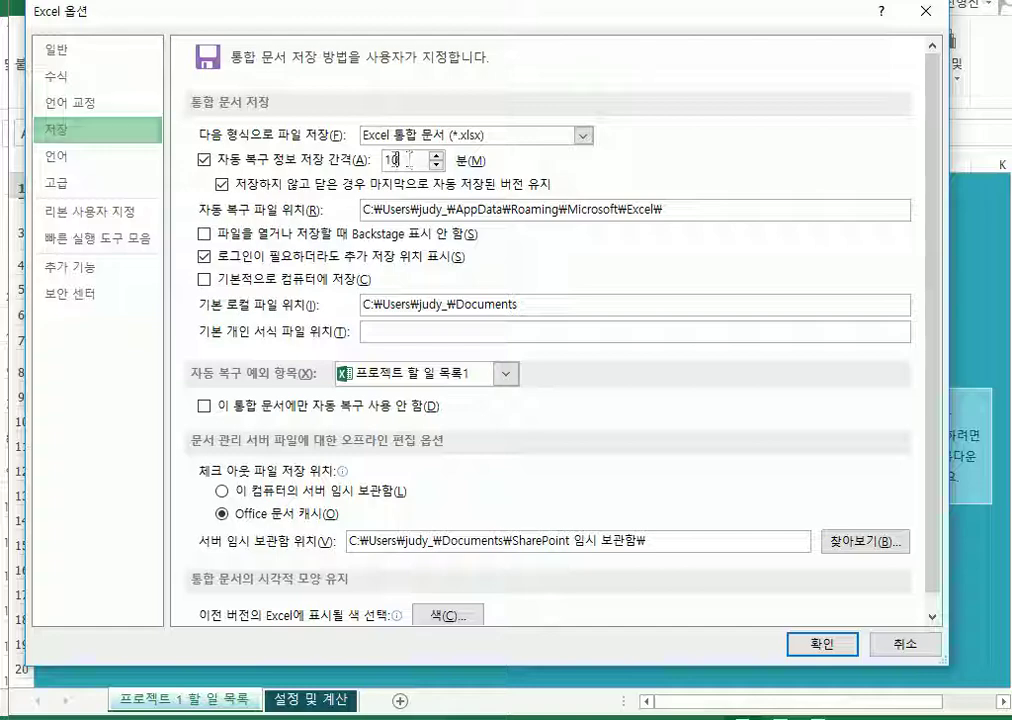
double_click(409, 158)
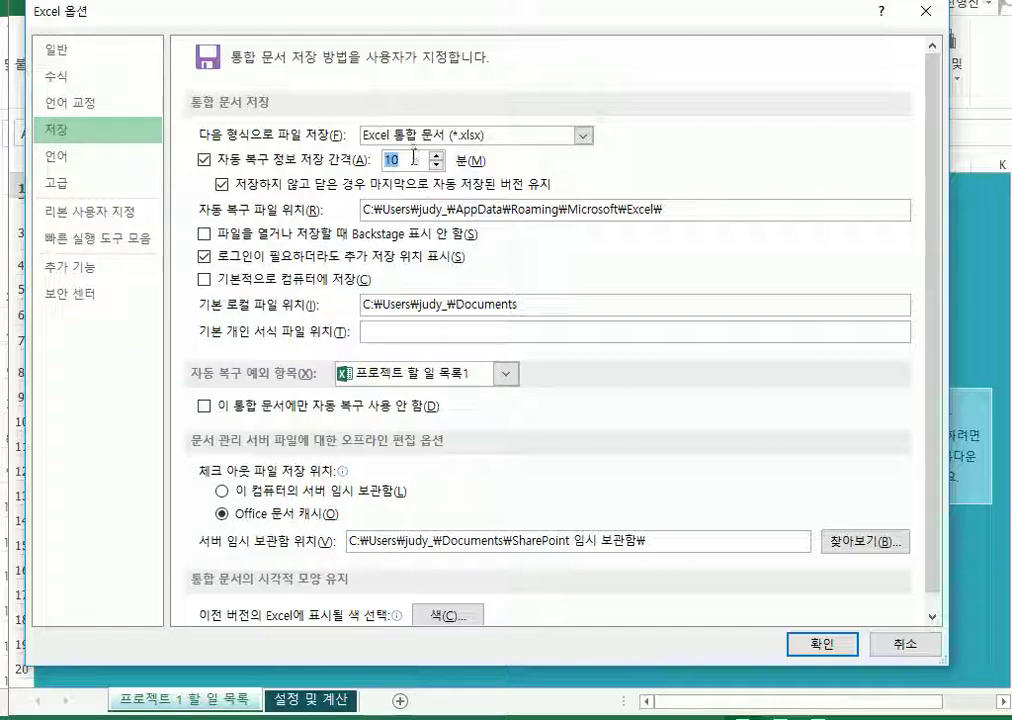
click(413, 158)
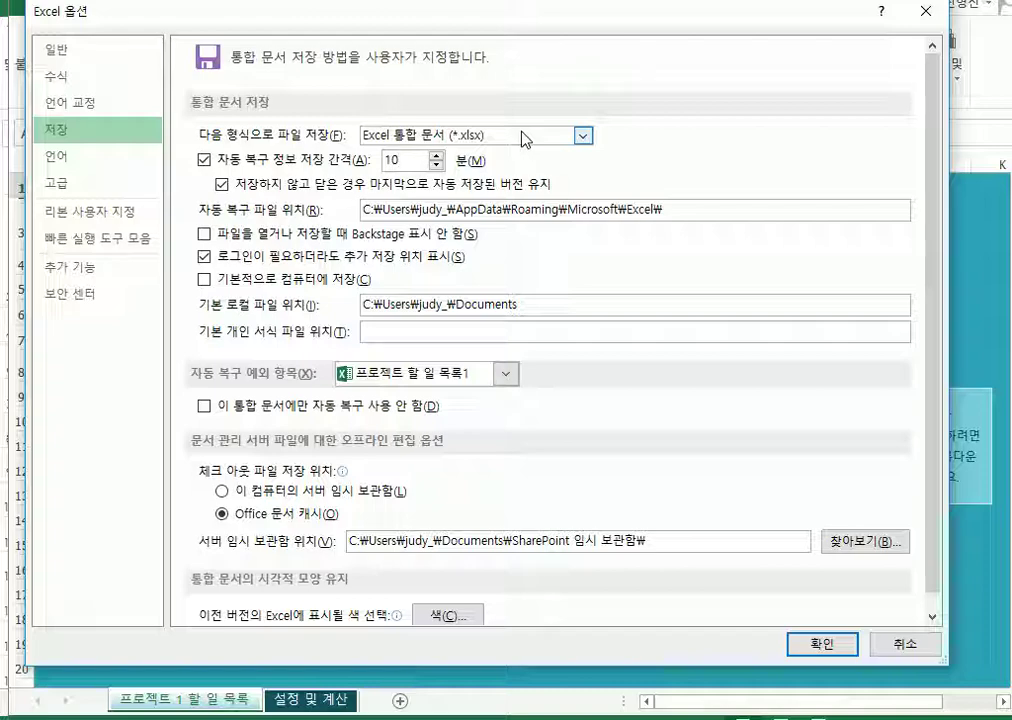
click(915, 648)
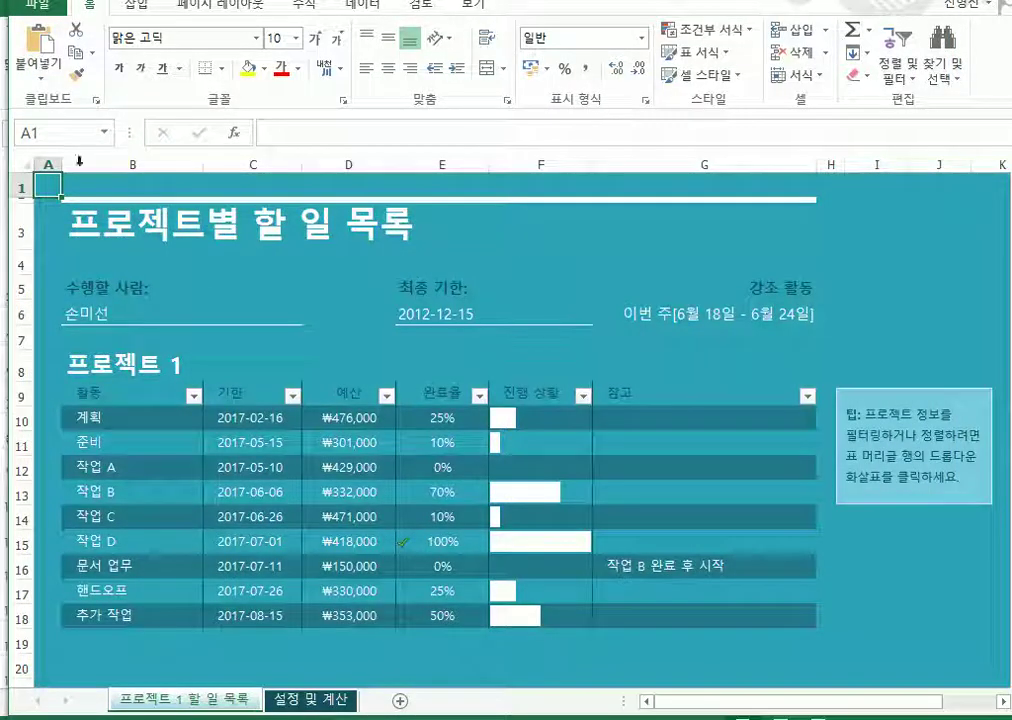